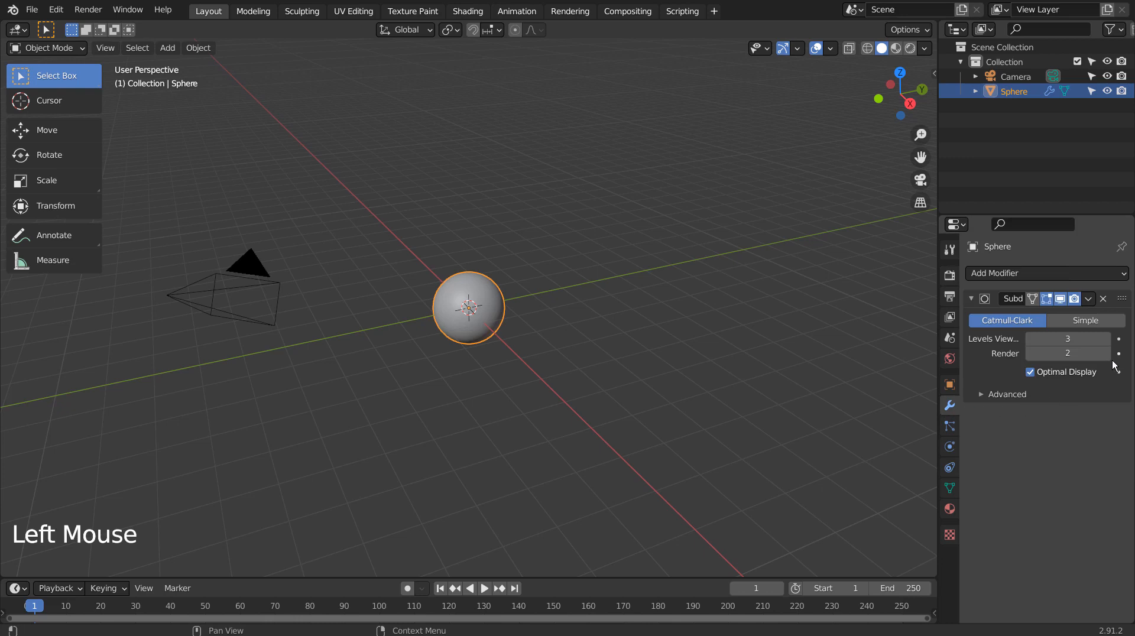
# Set the sphere's subdivision render level to 3, and duplicate the sphere in place with the copy scaled to about 3.73
pyautogui.click(1112, 358)
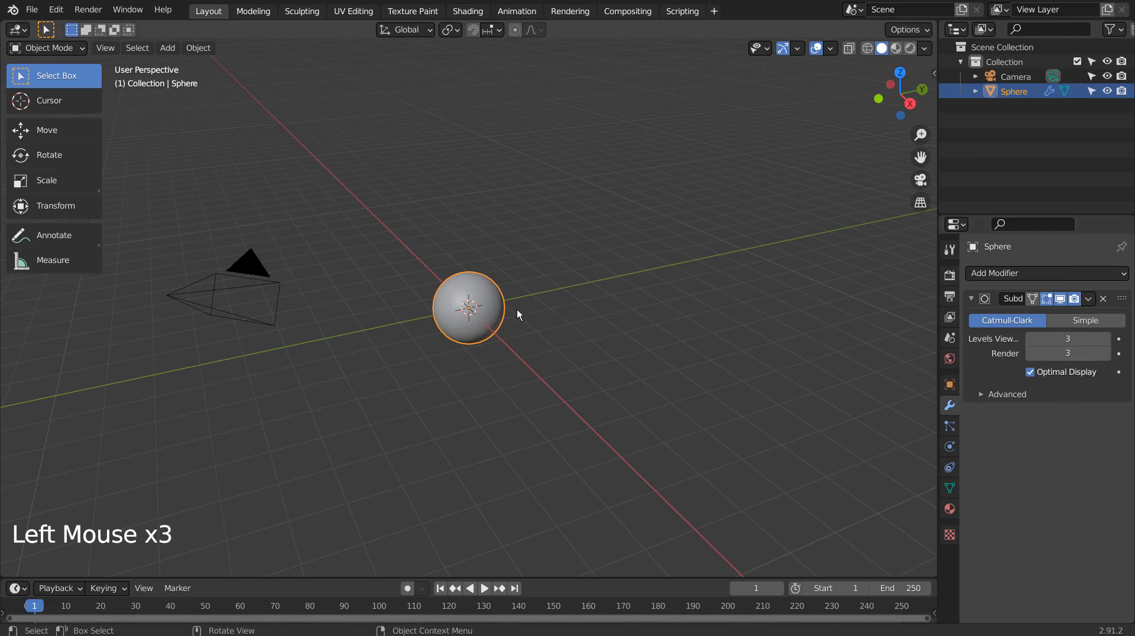
pyautogui.hotkey('shift', 'd')
pyautogui.press('s')
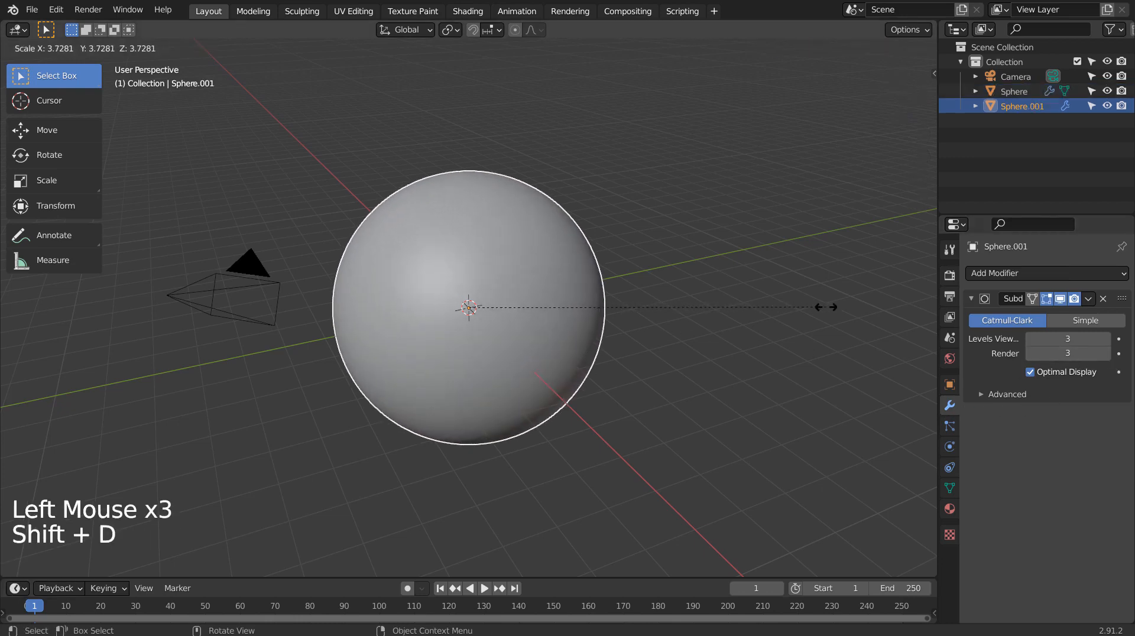
pyautogui.click(826, 307)
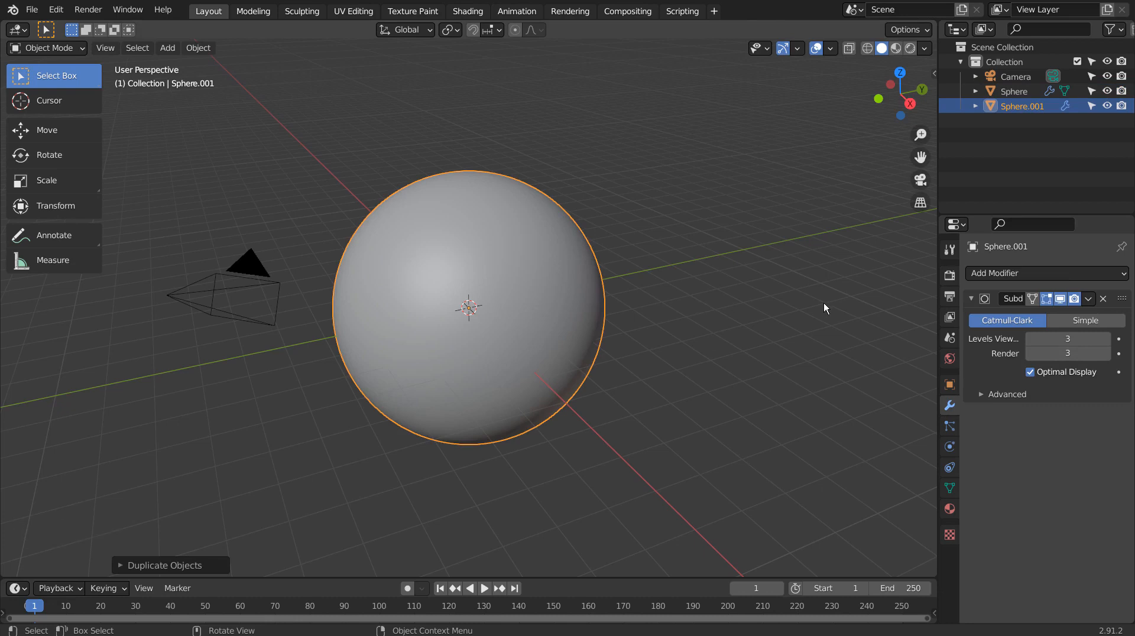
# Give the small inner sphere a new material with an Emission surface at strength 35
pyautogui.click(1016, 91)
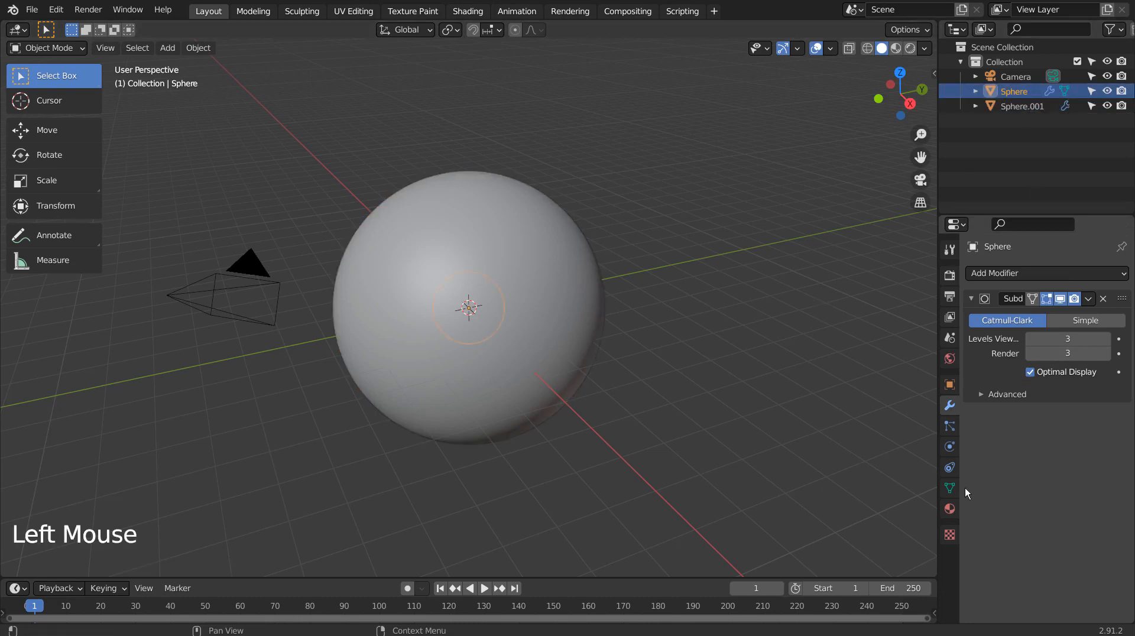
pyautogui.click(949, 508)
pyautogui.click(1030, 322)
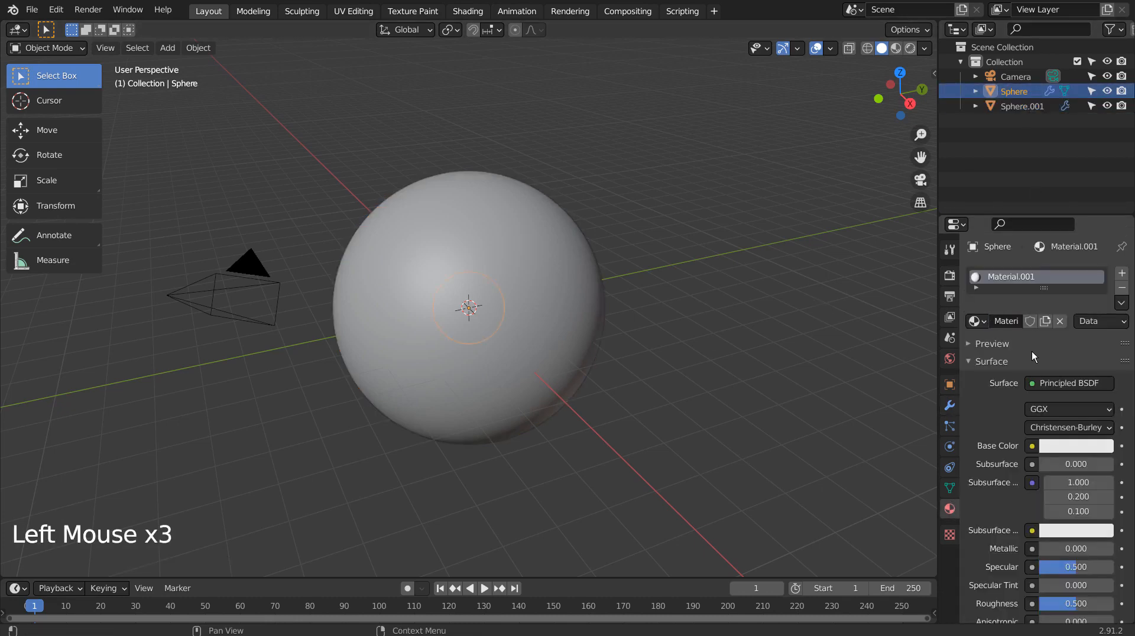
pyautogui.click(1053, 384)
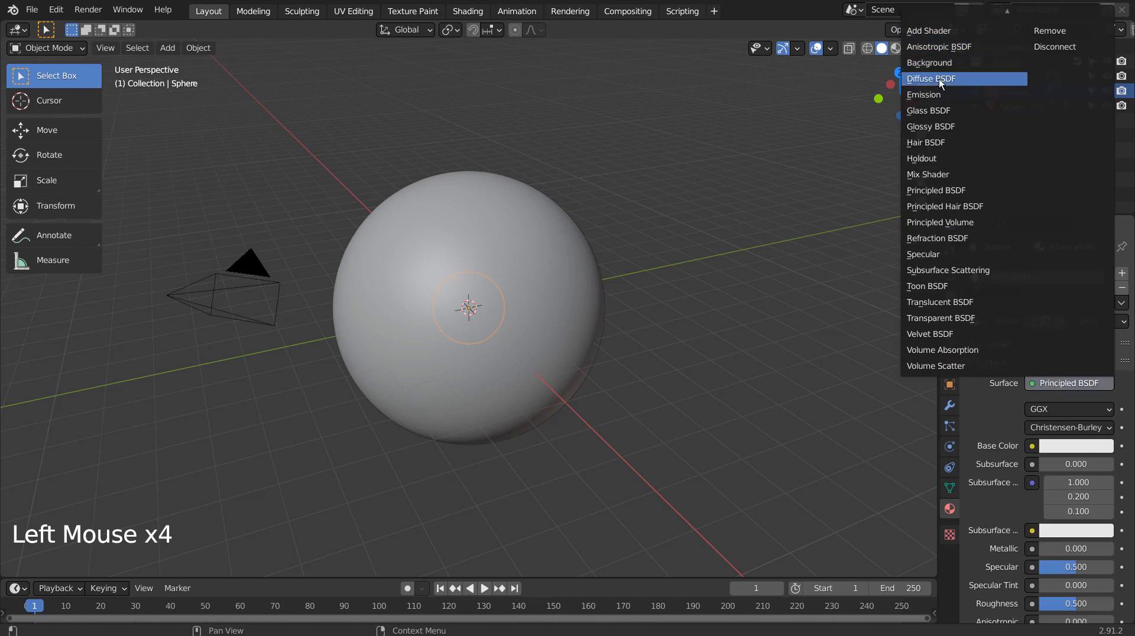
pyautogui.click(924, 95)
pyautogui.click(1078, 427)
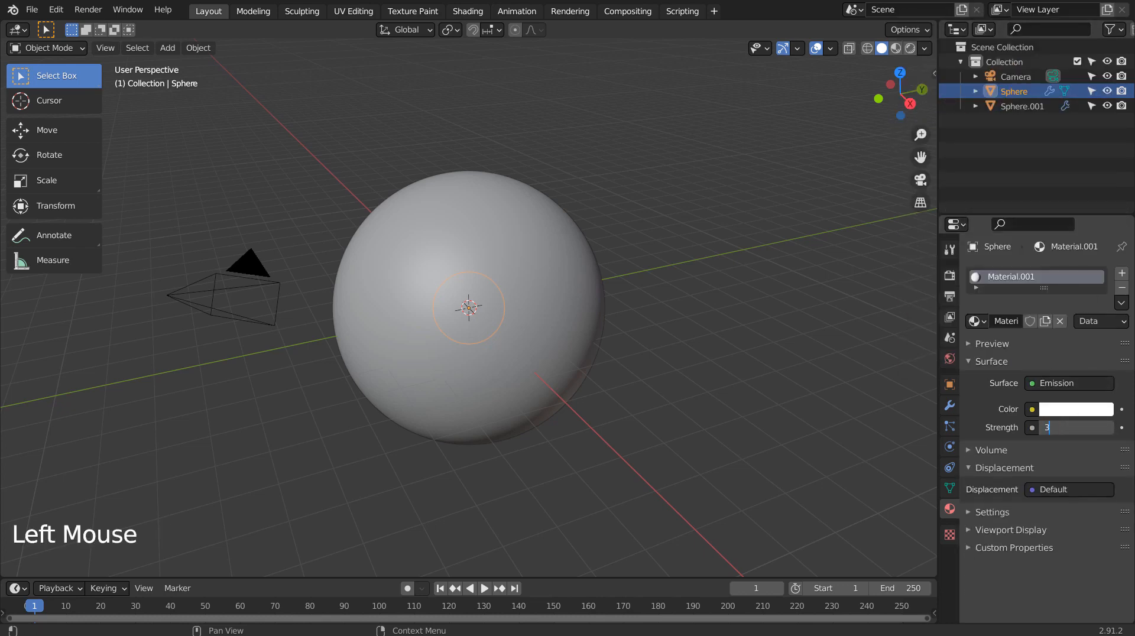
# Create a new material for the large outer sphere with a light blue base color of hue 0.587 and saturation 0.569
pyautogui.click(576, 303)
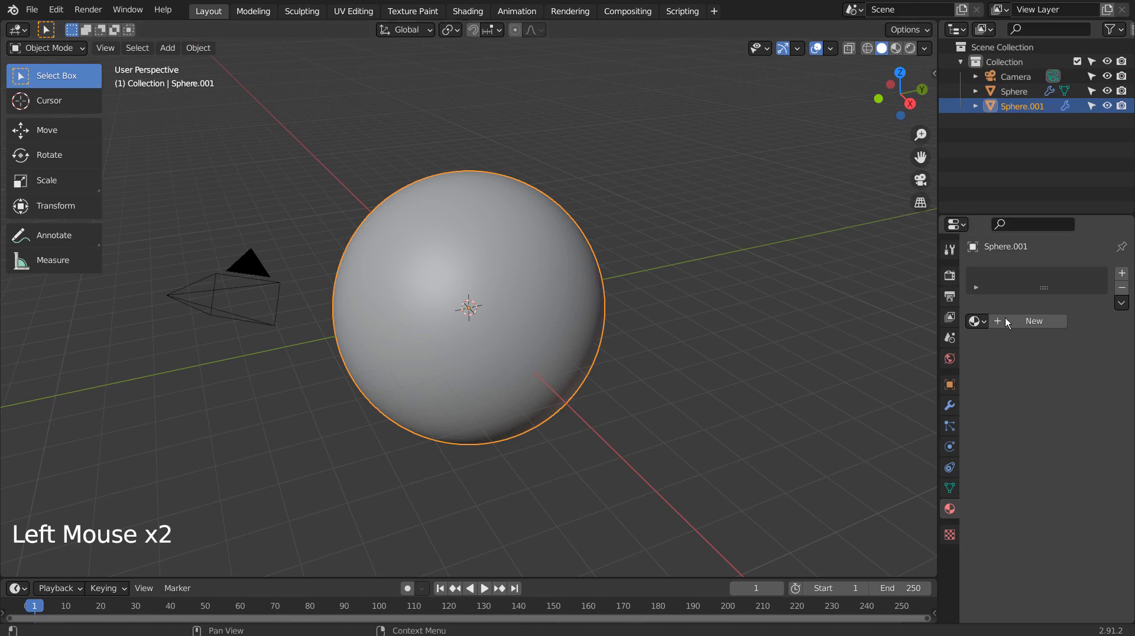
pyautogui.click(1040, 321)
pyautogui.click(1065, 447)
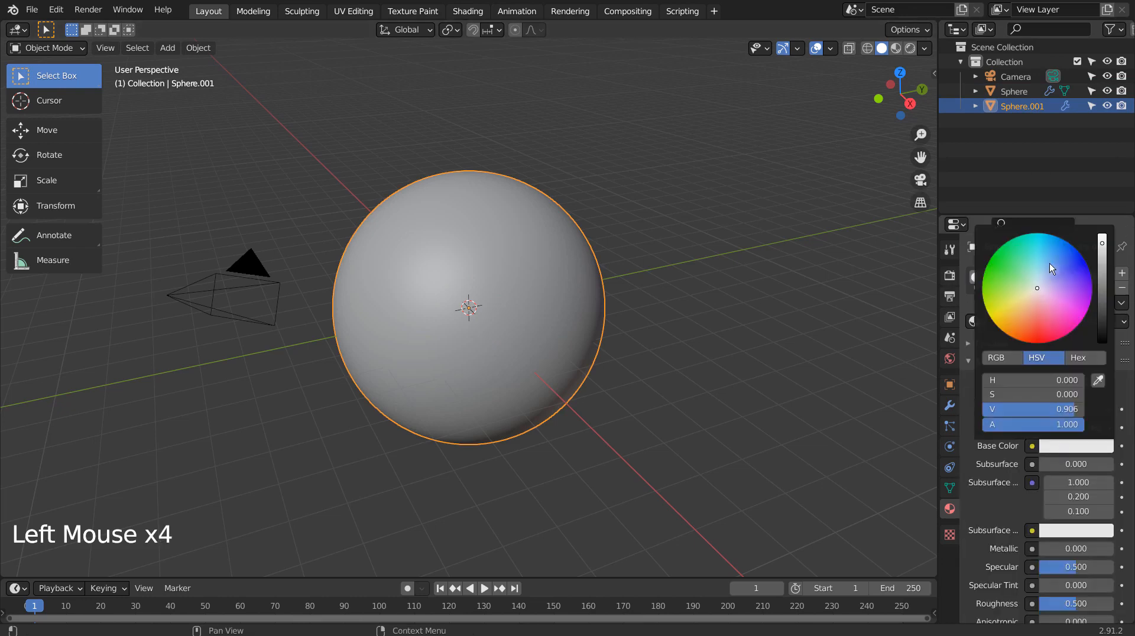
# Set both Transmission and Transmission Roughness of the outer sphere's material to 1.000
pyautogui.scroll(-12, 1050, 494)
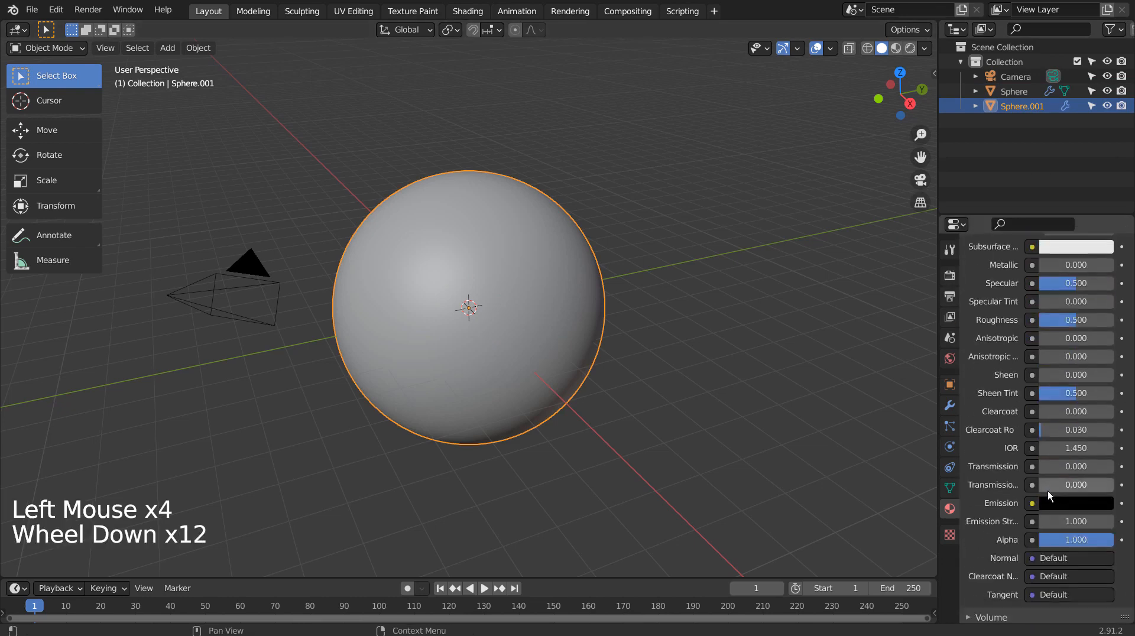
pyautogui.scroll(-4, 1048, 491)
pyautogui.moveTo(1053, 372); pyautogui.dragTo(1111, 372)
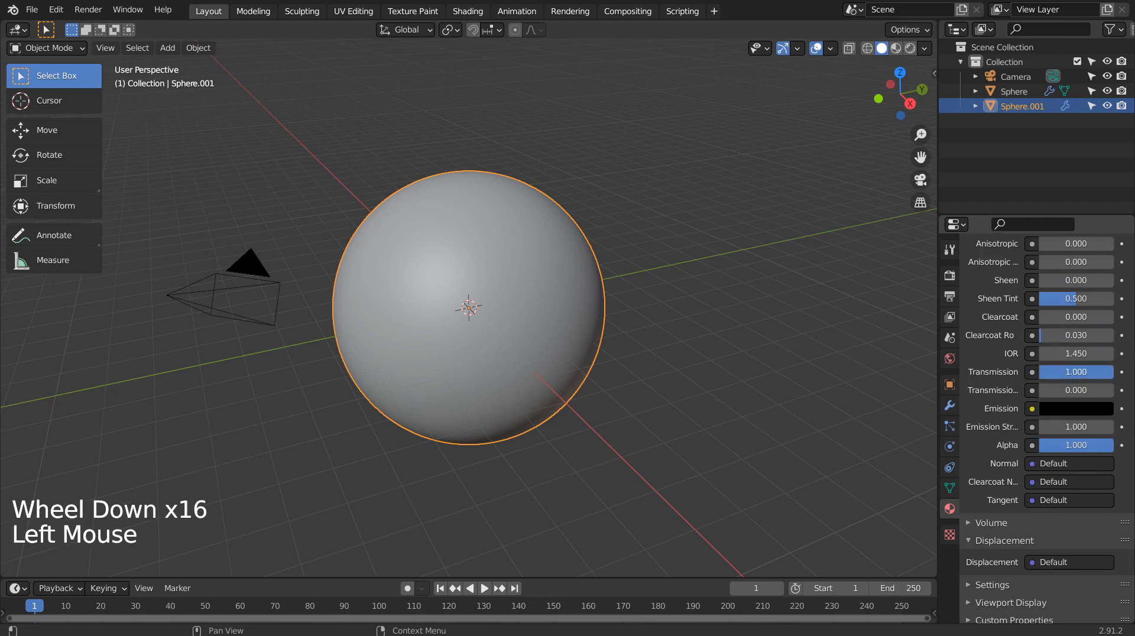
pyautogui.moveTo(1052, 391); pyautogui.dragTo(1115, 390)
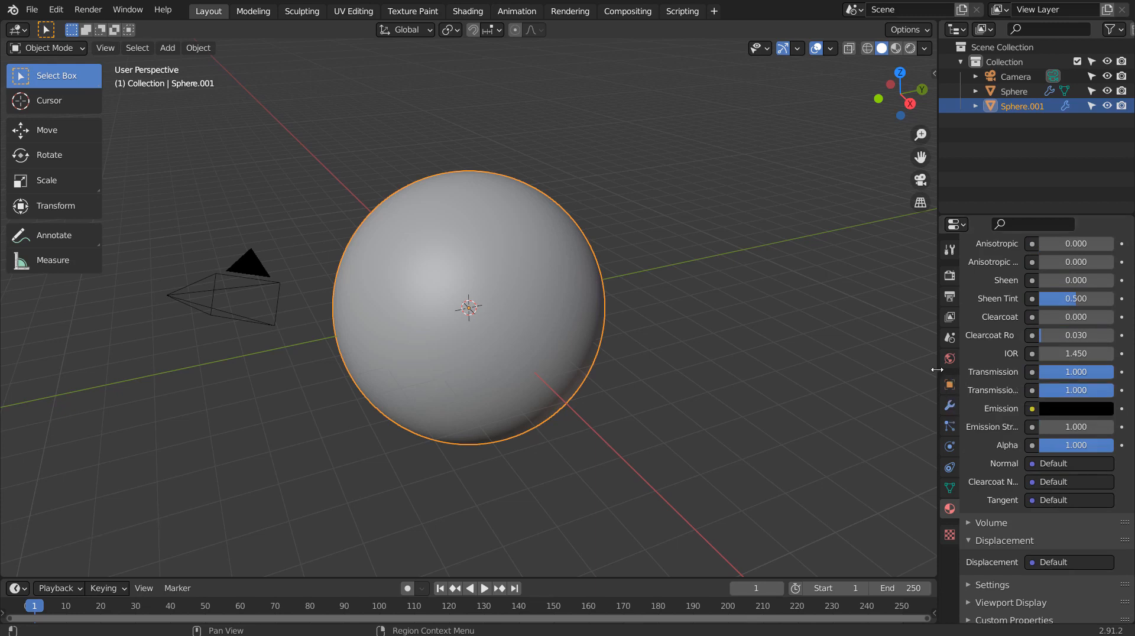
pyautogui.moveTo(939, 379); pyautogui.dragTo(812, 381)
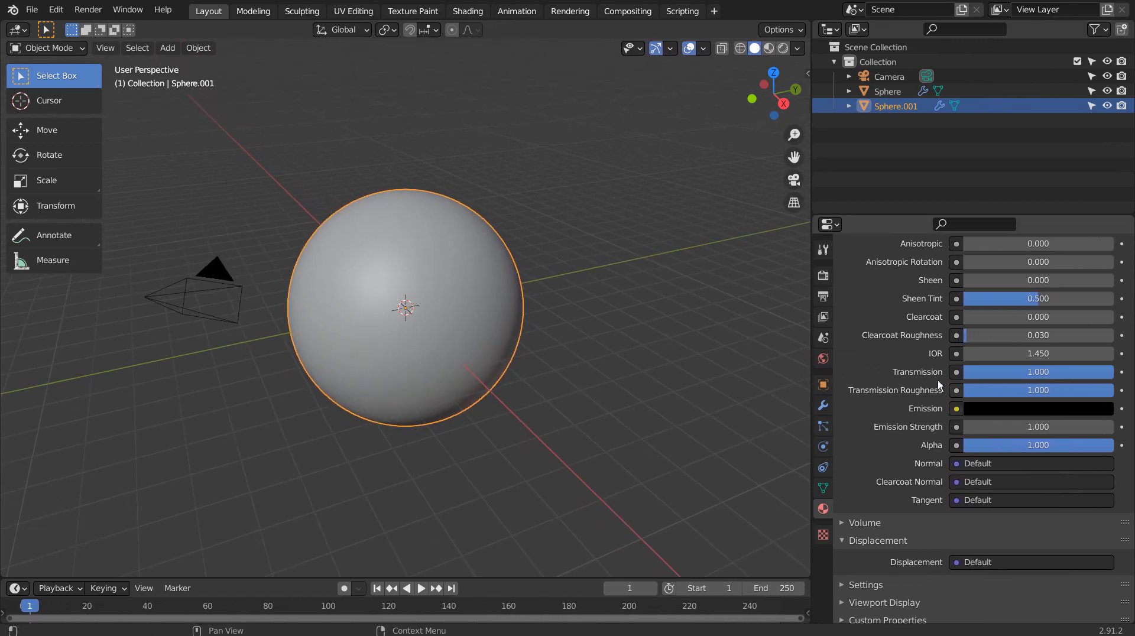
pyautogui.moveTo(809, 346); pyautogui.dragTo(920, 342)
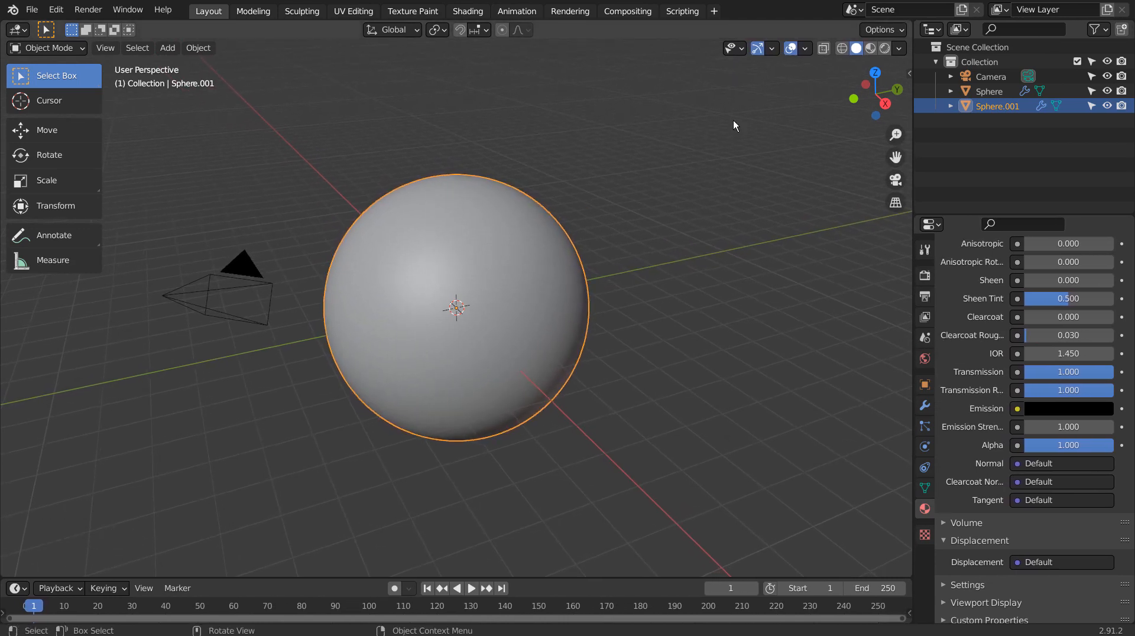
# Switch the viewport to rendered shading and deselect everything to inspect the glow through the outer sphere
pyautogui.click(870, 48)
pyautogui.click(885, 48)
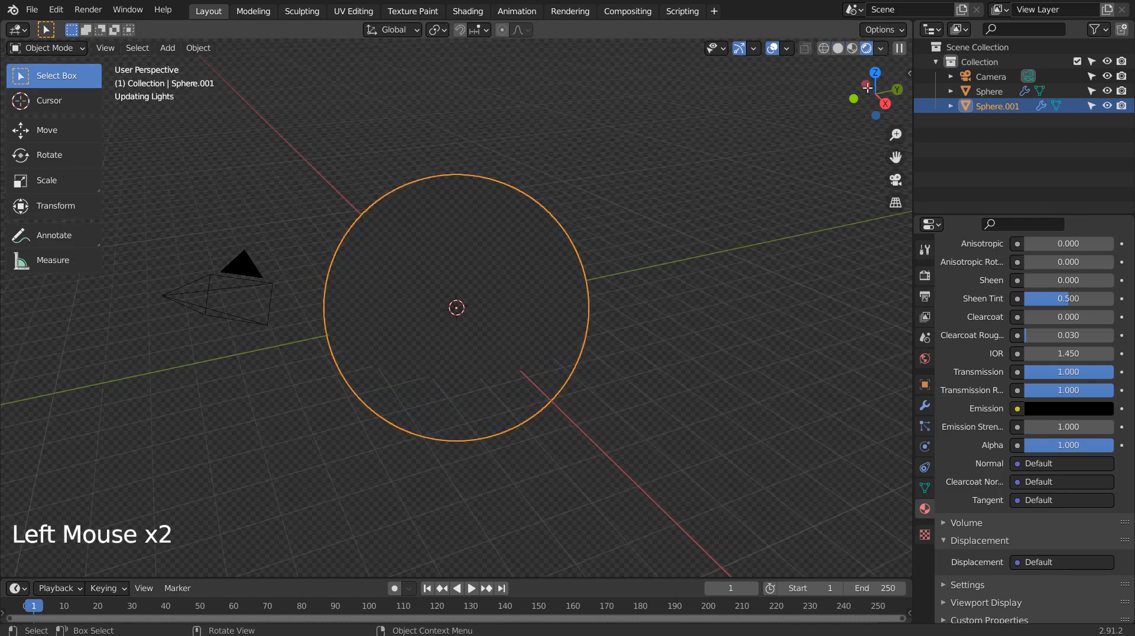
pyautogui.click(758, 289)
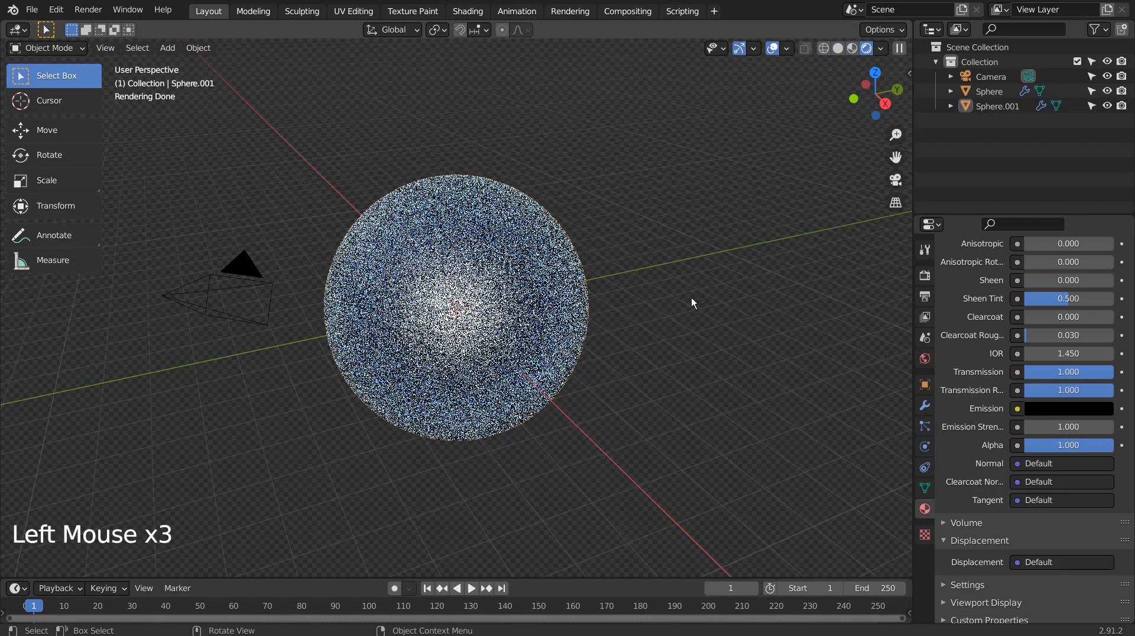
pyautogui.scroll(4, 543, 314)
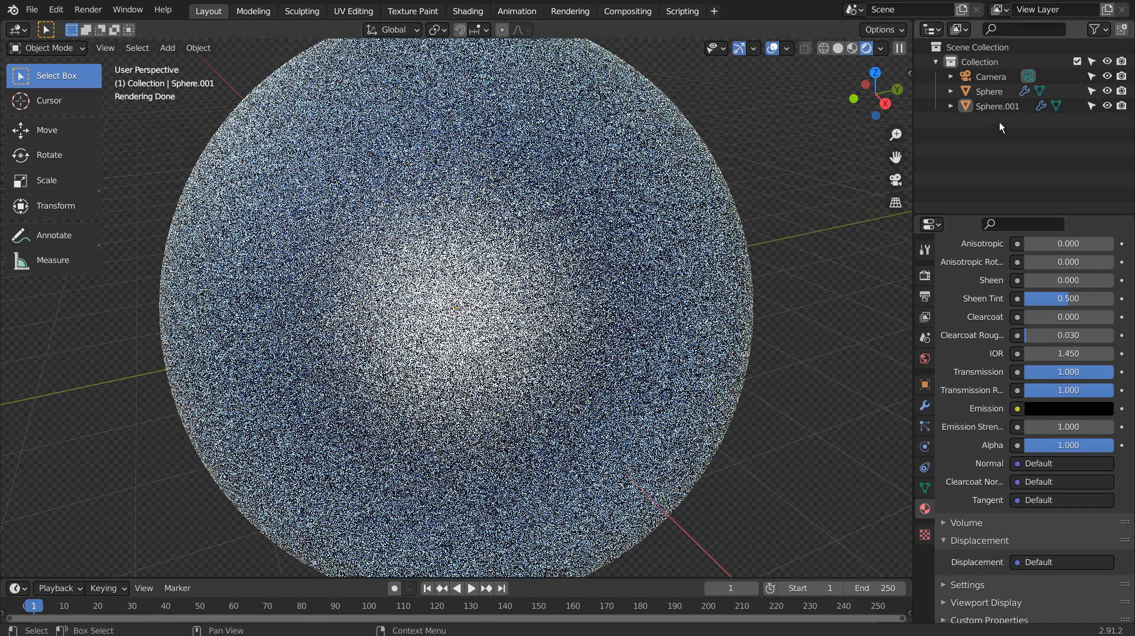
# Try emission strengths of 15 and 5 on the inner sphere's material, and set the strength back to 35
pyautogui.click(996, 93)
pyautogui.click(1055, 428)
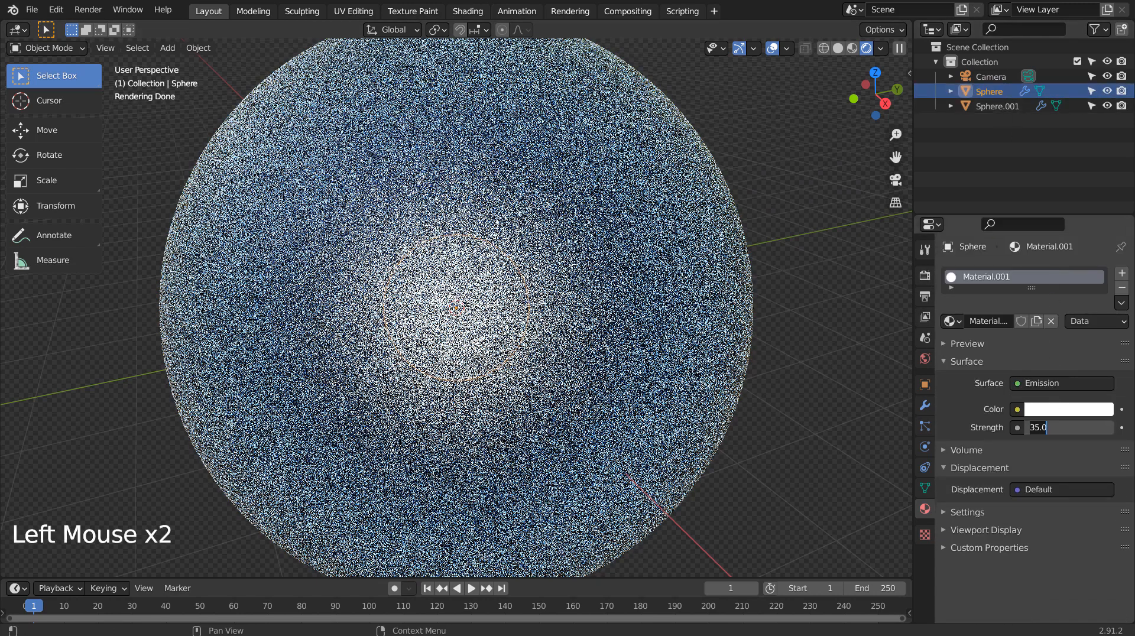
pyautogui.write('15')
pyautogui.press('Return')
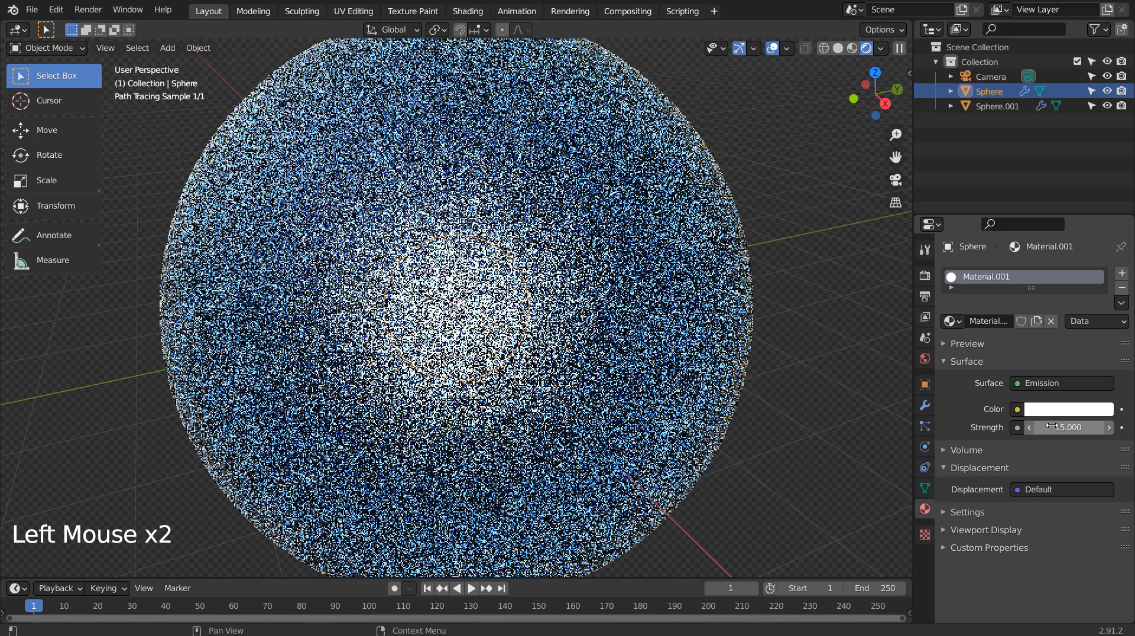
pyautogui.click(1054, 428)
pyautogui.write('5')
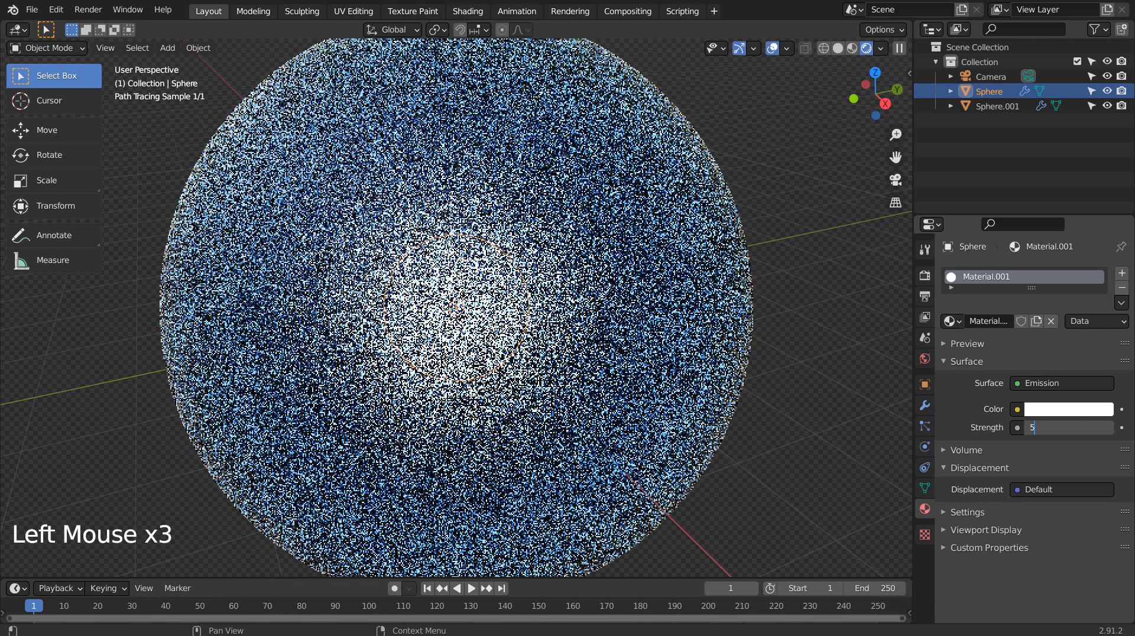
pyautogui.press('Return')
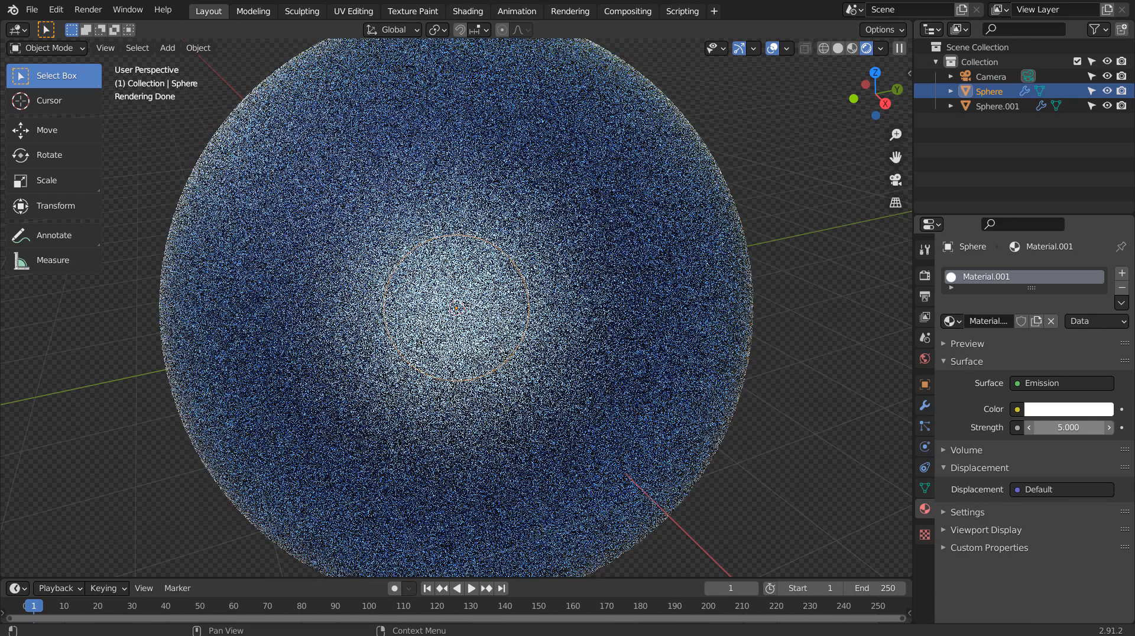
pyautogui.click(1055, 427)
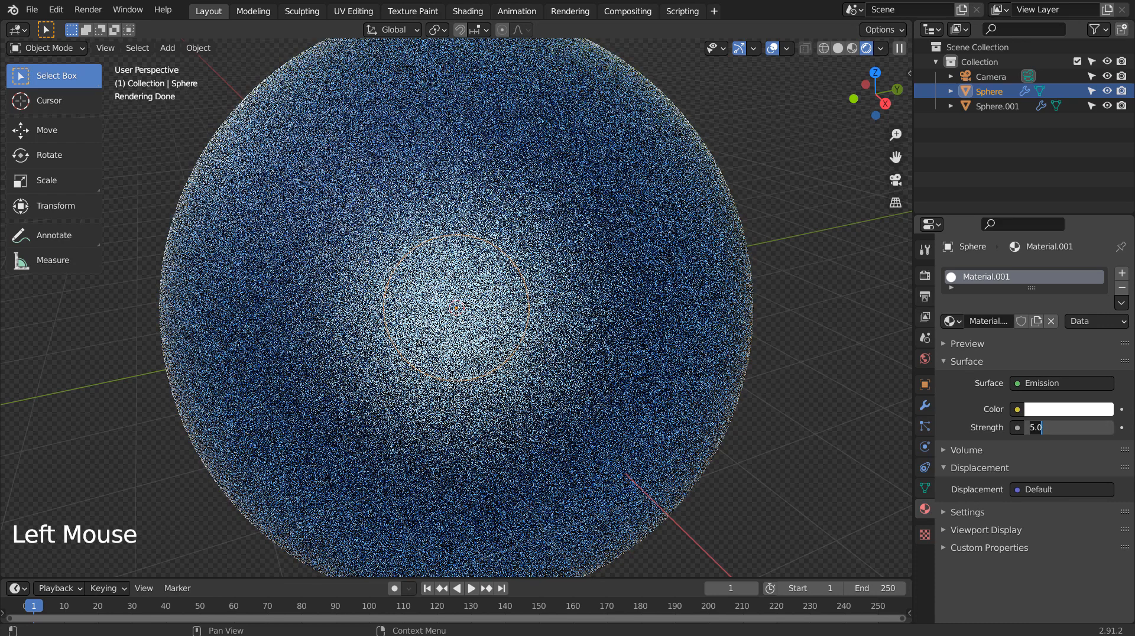
pyautogui.write('35')
pyautogui.press('Return')
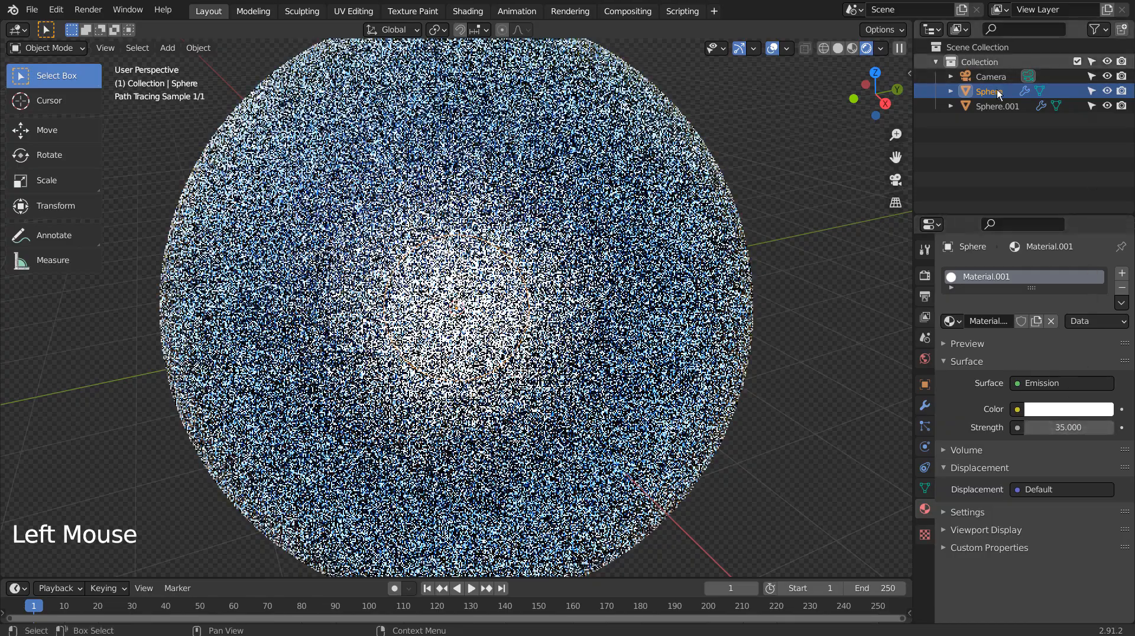
# Try moving the inner glowing sphere to two other places inside the outer sphere, and undo the moves
pyautogui.click(999, 93)
pyautogui.press('g')
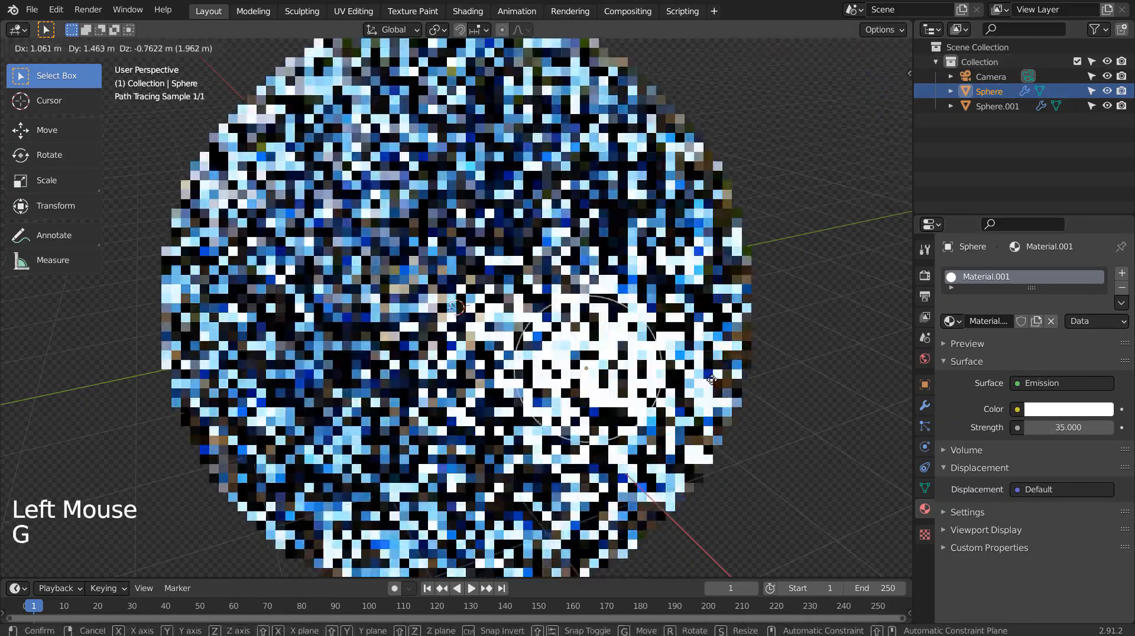
pyautogui.click(719, 388)
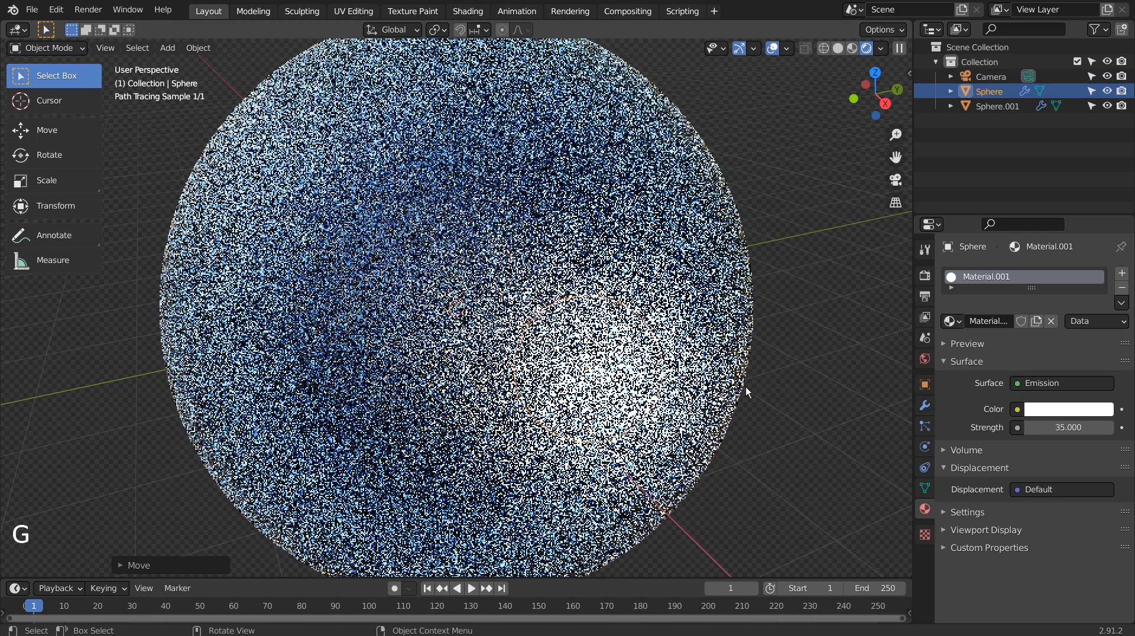
pyautogui.press('g')
pyautogui.click(770, 342)
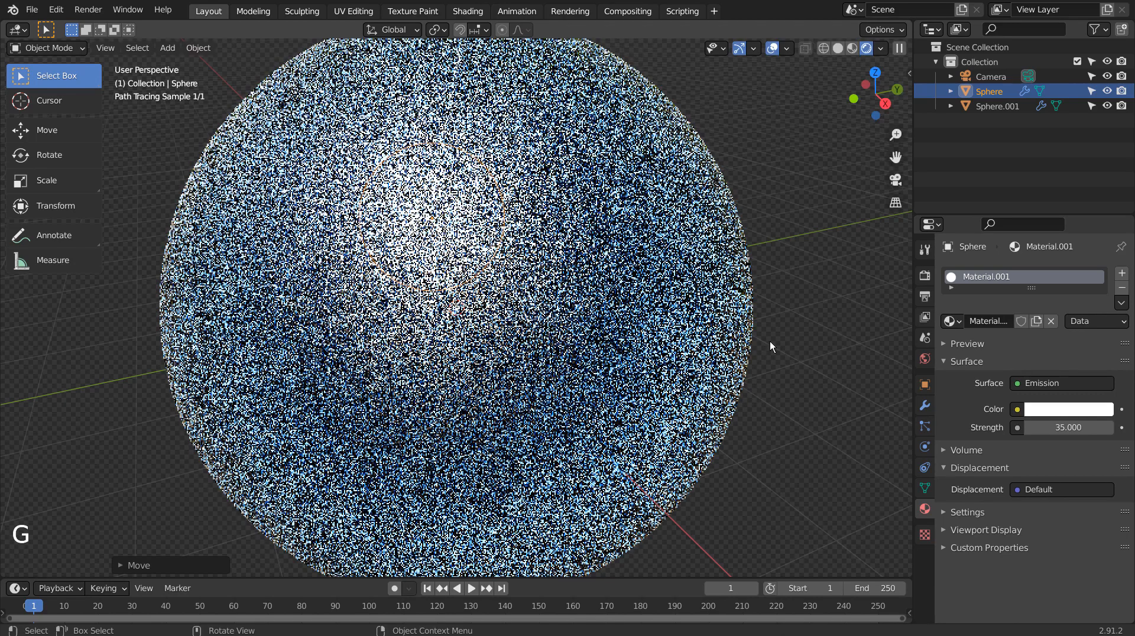
pyautogui.hotkey('ctrl', 'z')
pyautogui.hotkey('ctrl', 'z')
pyautogui.hotkey('ctrl', 'z')
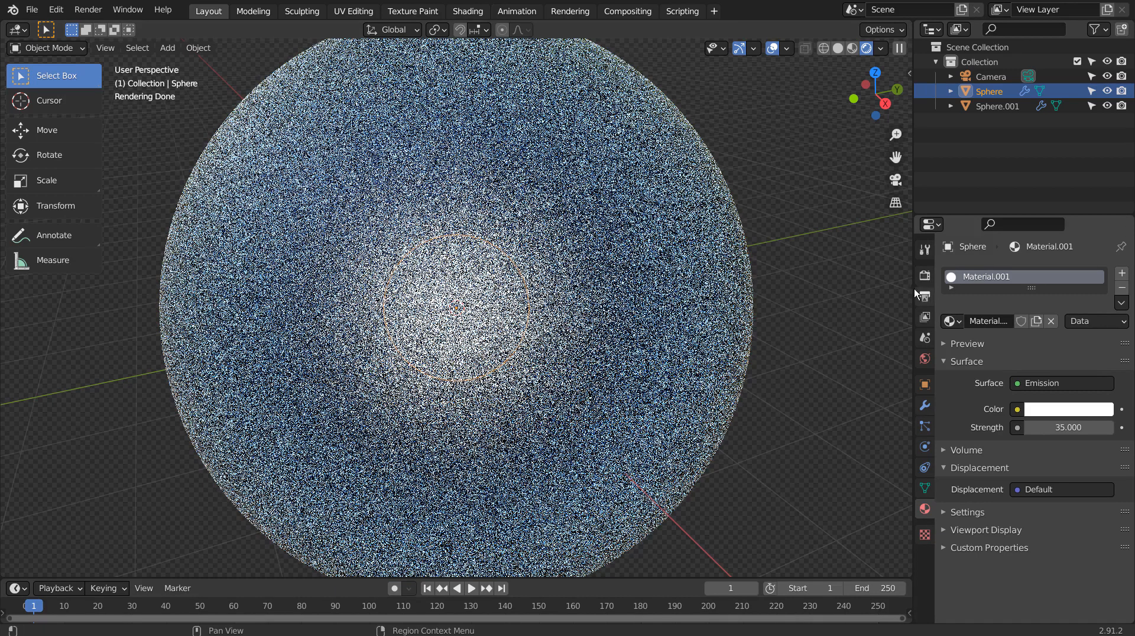
# Try deep blue, green and orange base colors on the outer sphere, and settle on blue with hue 0.603 and saturation 0.786
pyautogui.scroll(-3, 855, 351)
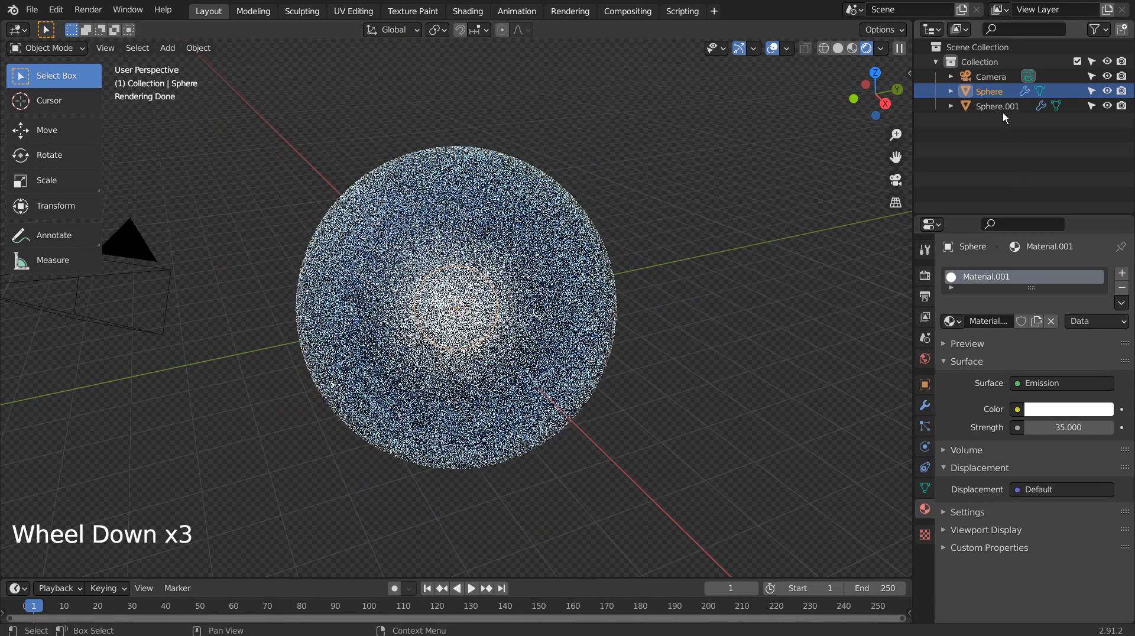
pyautogui.click(1003, 108)
pyautogui.click(1065, 444)
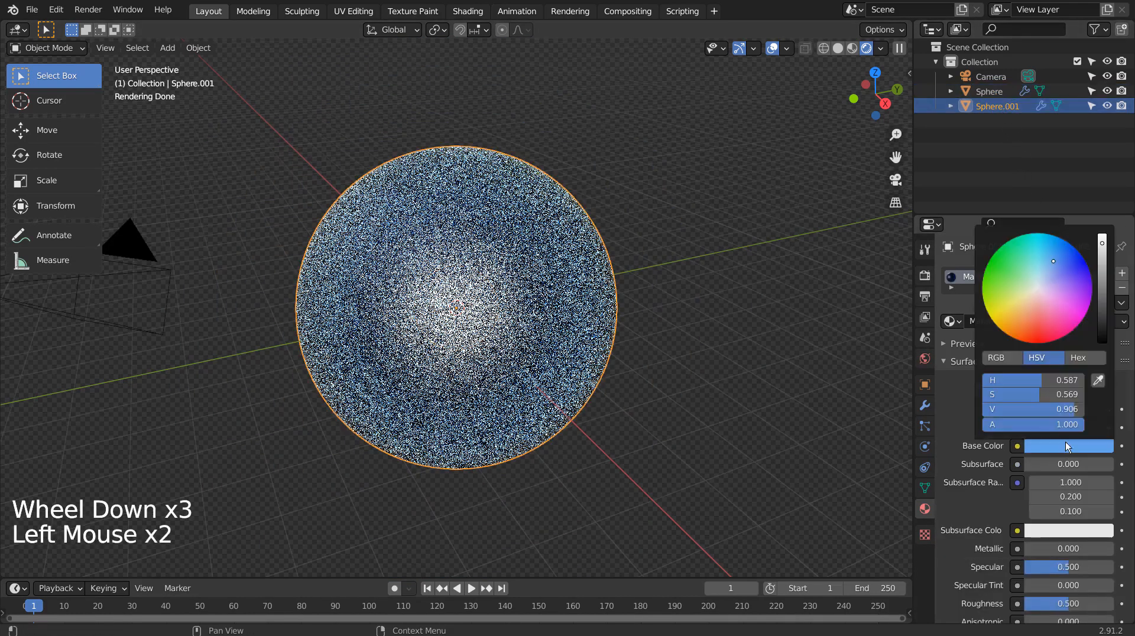
pyautogui.click(1075, 265)
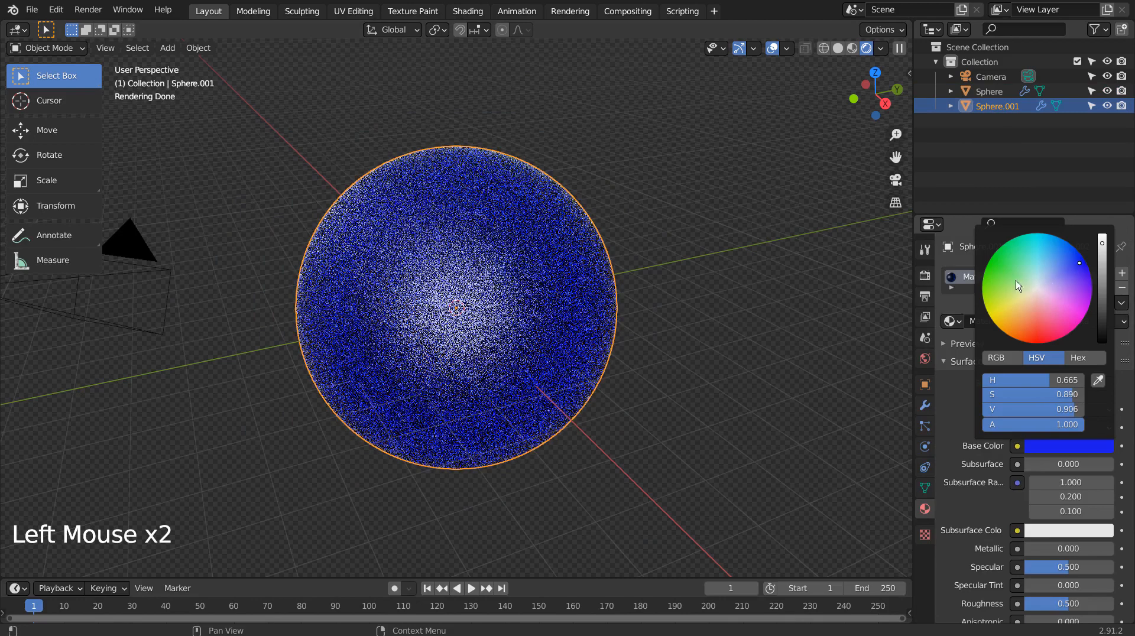
pyautogui.click(1016, 281)
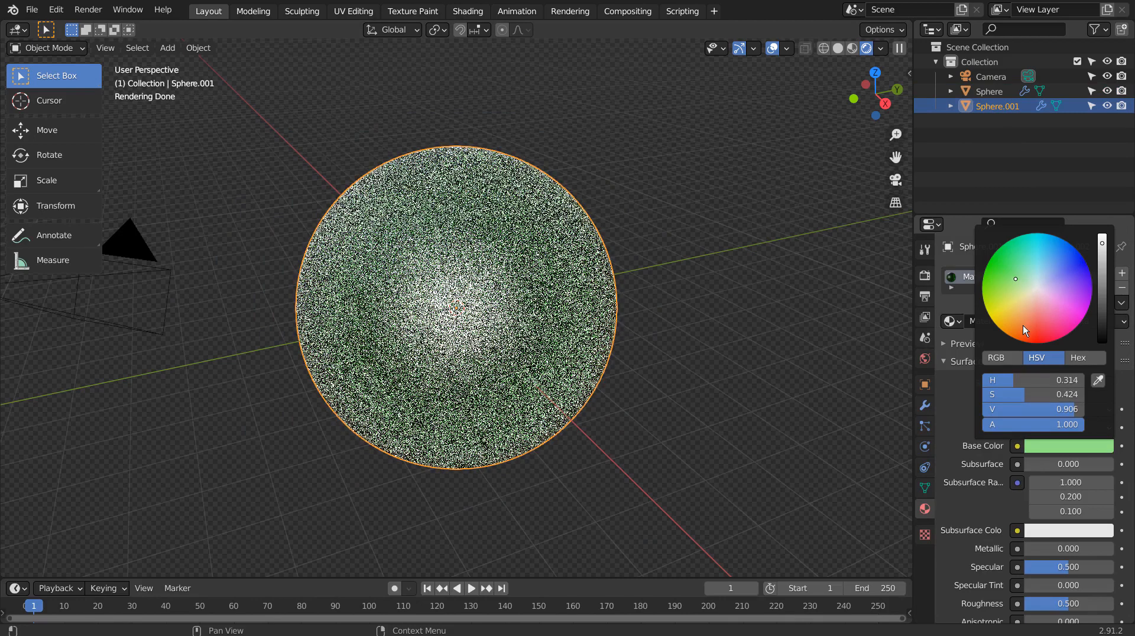
pyautogui.click(1023, 326)
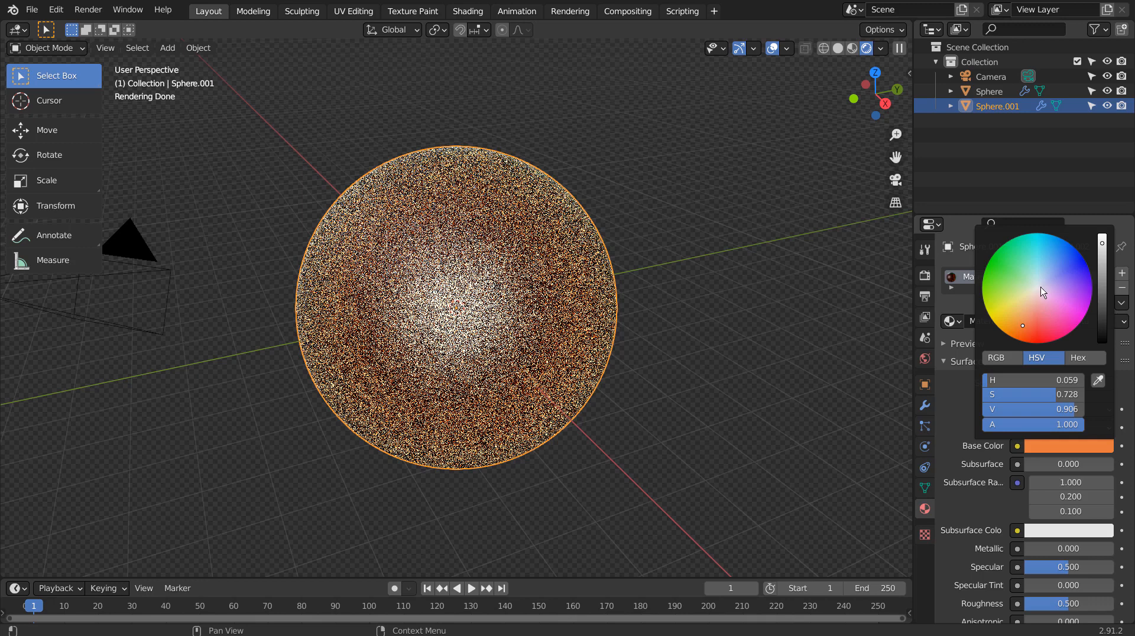
pyautogui.click(1064, 253)
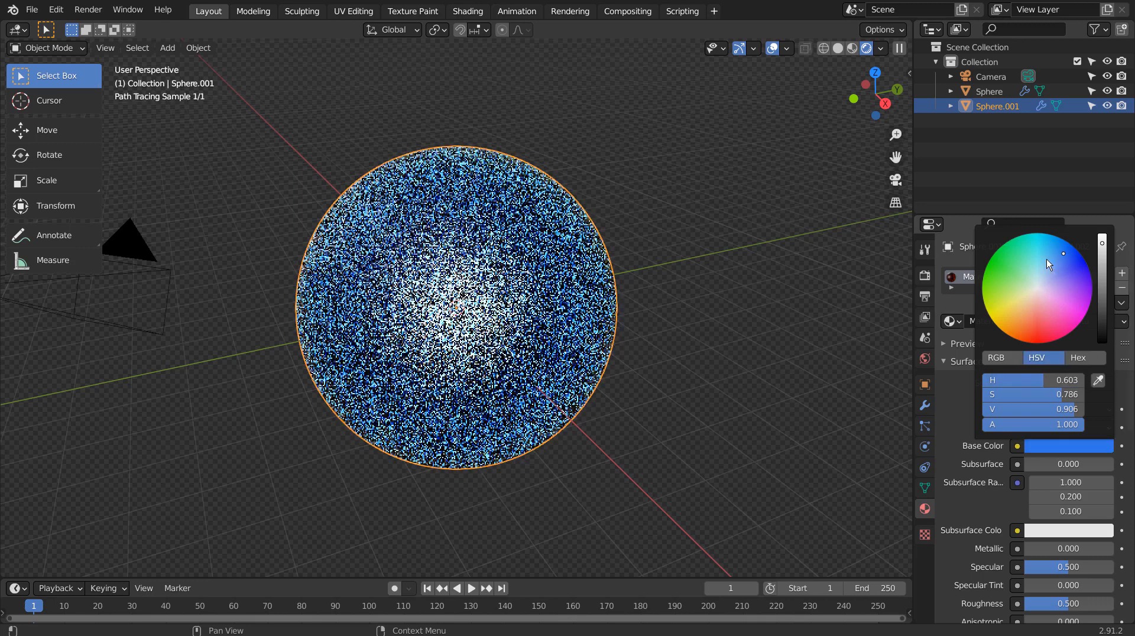
pyautogui.click(731, 291)
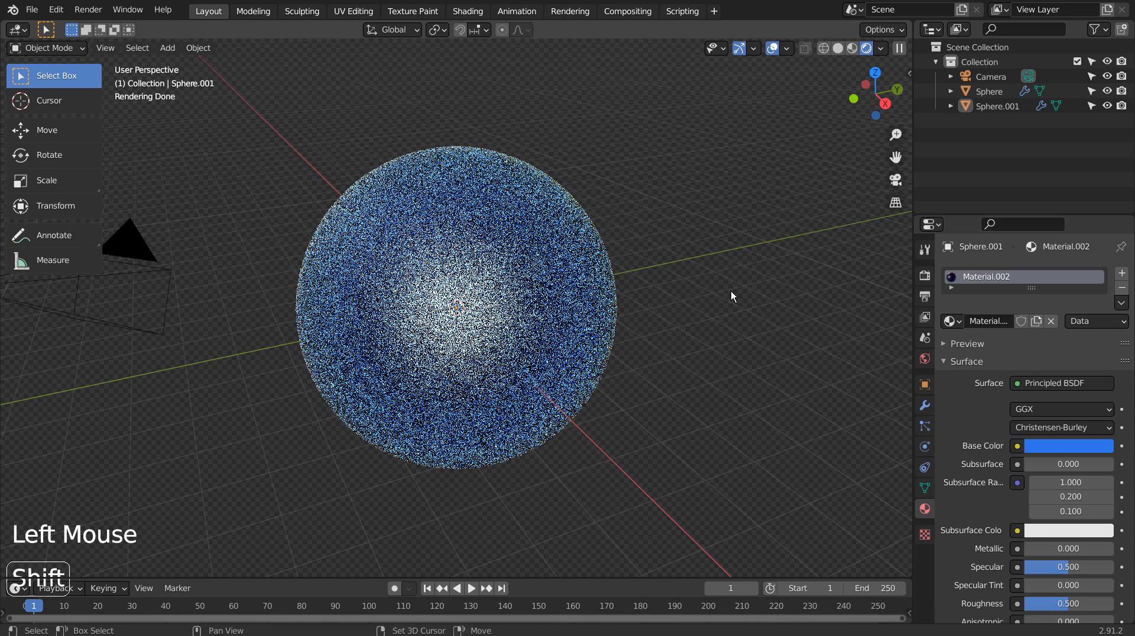
# Add a plane at the orb's center and scale it up in two passes into a large ground surface
pyautogui.hotkey('shift', 'a')
pyautogui.moveTo(733, 292)
pyautogui.click(788, 292)
pyautogui.press('s')
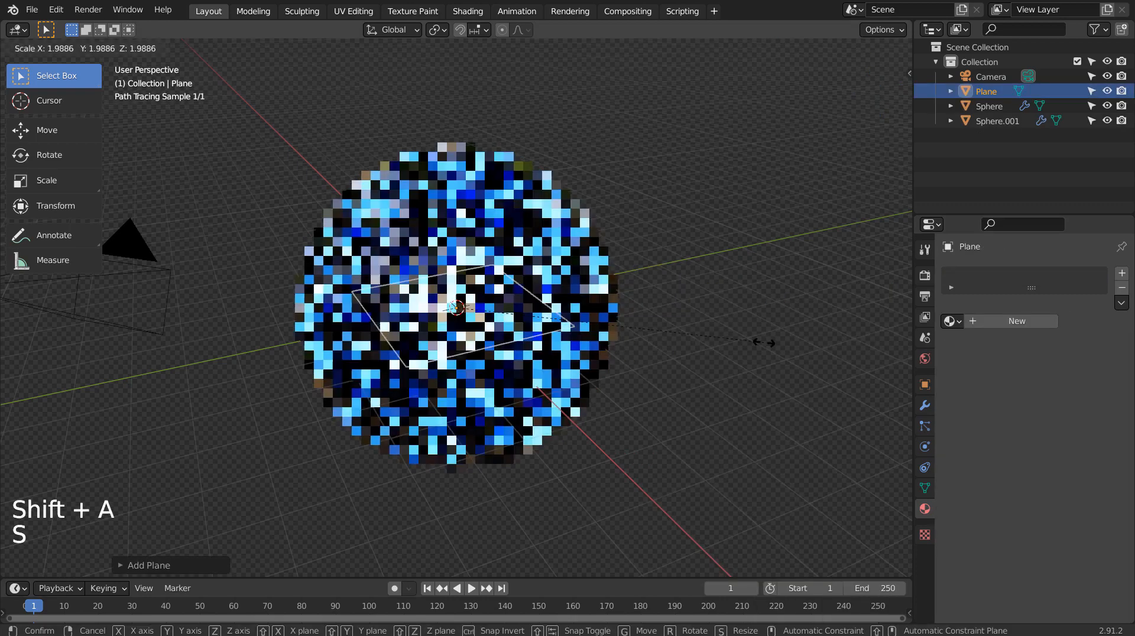
pyautogui.click(797, 306)
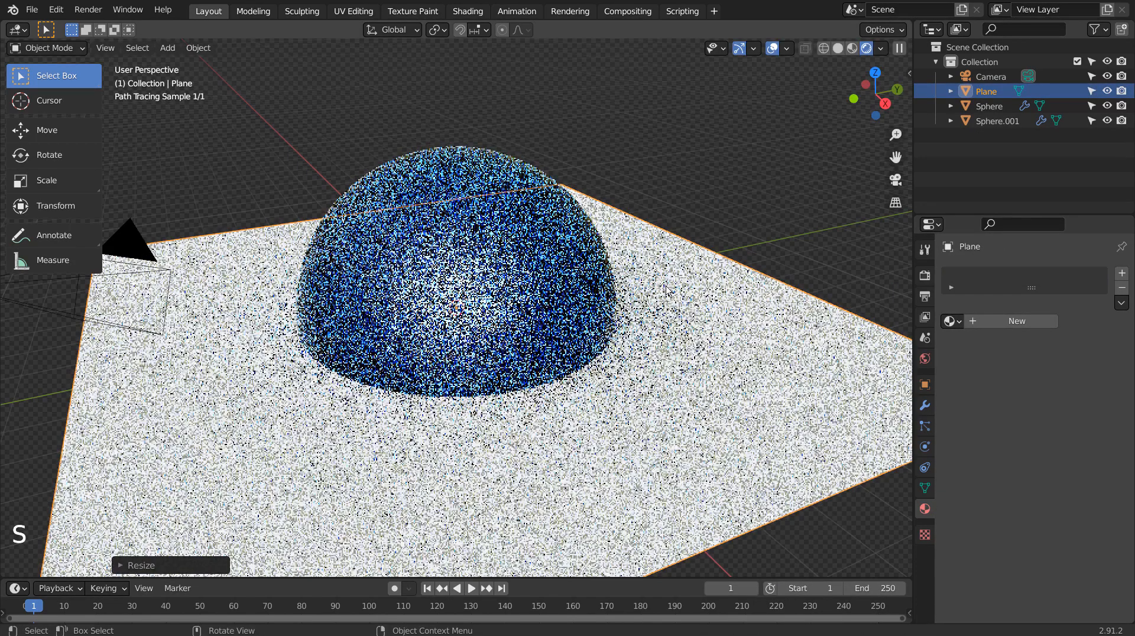
pyautogui.press('s')
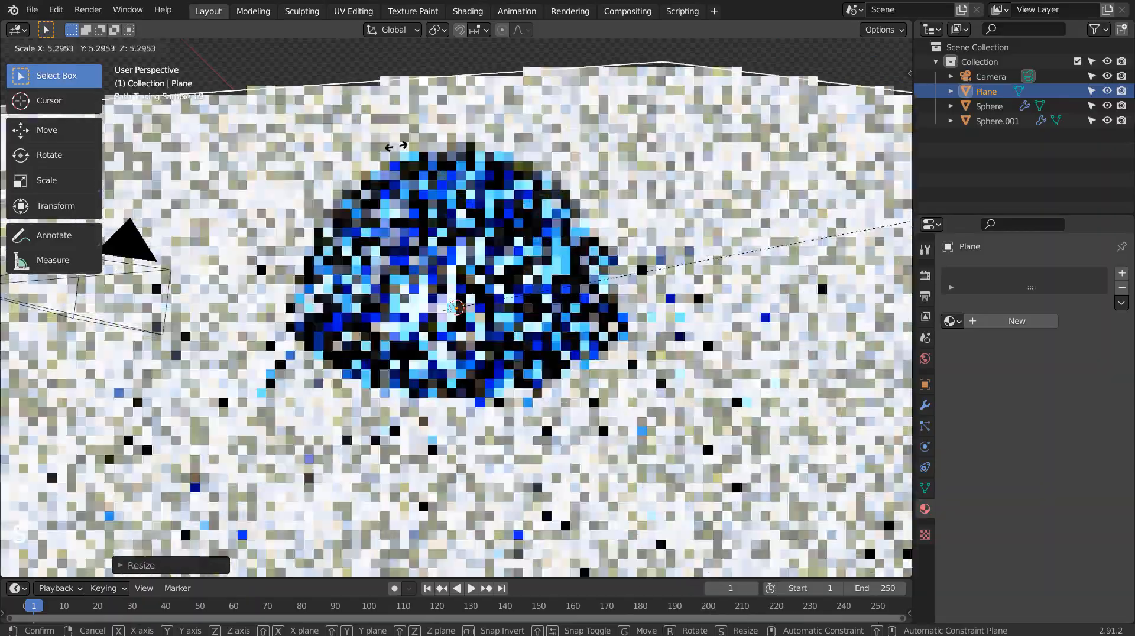
pyautogui.click(649, 270)
# Frame the dome from a slightly higher viewpoint and align the scene camera to that view
pyautogui.moveTo(650, 269); pyautogui.dragTo(654, 307, button='middle')
pyautogui.moveTo(654, 306)
pyautogui.keyDown('shift'); pyautogui.mouseDown(button='middle')
pyautogui.moveTo(643, 325)
pyautogui.moveTo(649, 295)
pyautogui.mouseUp(button='middle'); pyautogui.keyUp('shift')
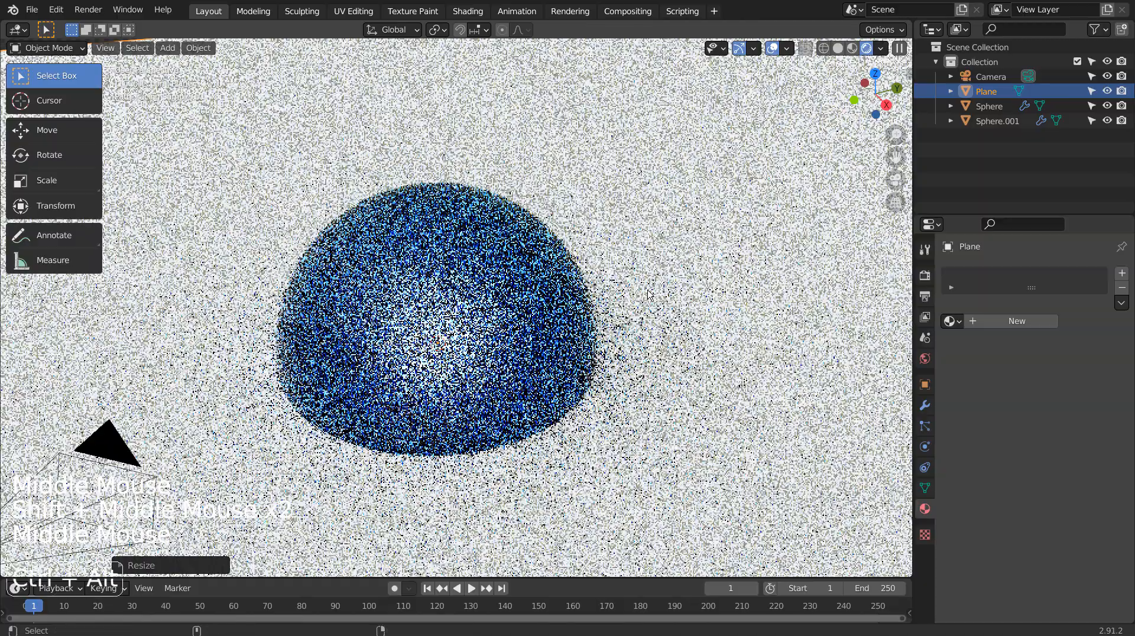
pyautogui.press('ctrl+alt+KP_0')
pyautogui.hotkey('shift', '`')
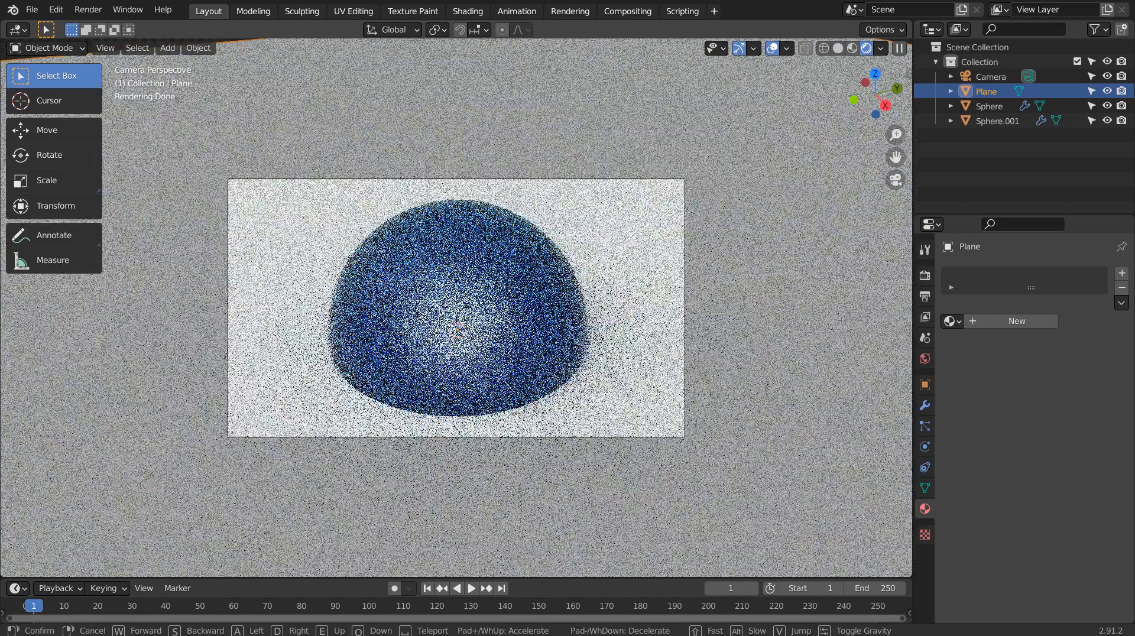
pyautogui.click(627, 303)
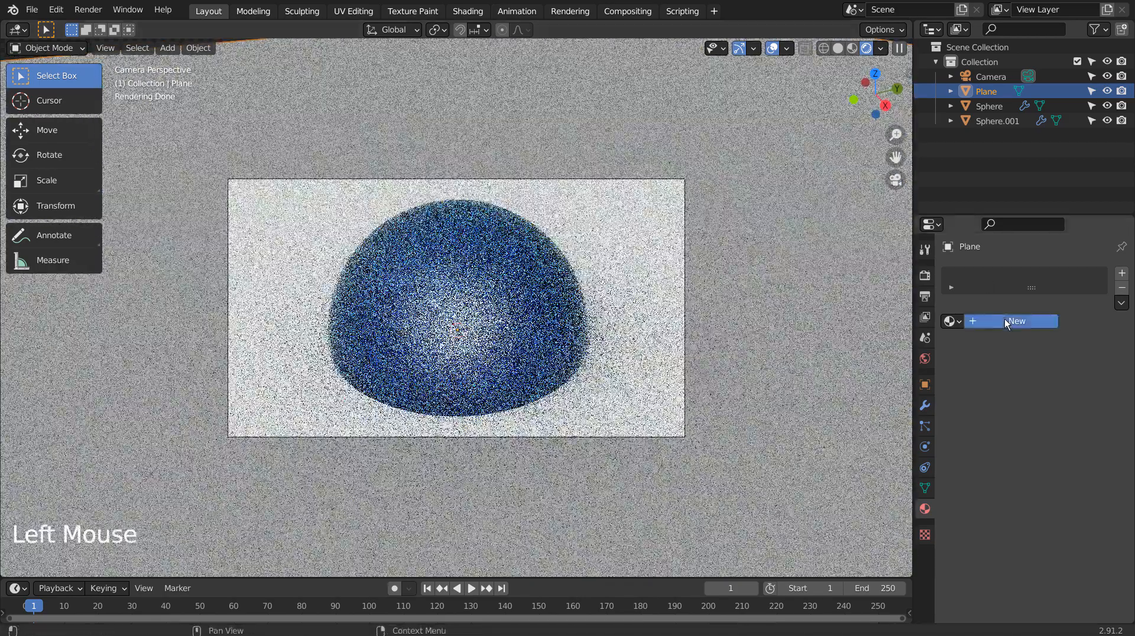
# Create a new material on the plane, try an orange base color, and settle on a pale tint with hue 0.062 and saturation 0.098
pyautogui.click(1006, 322)
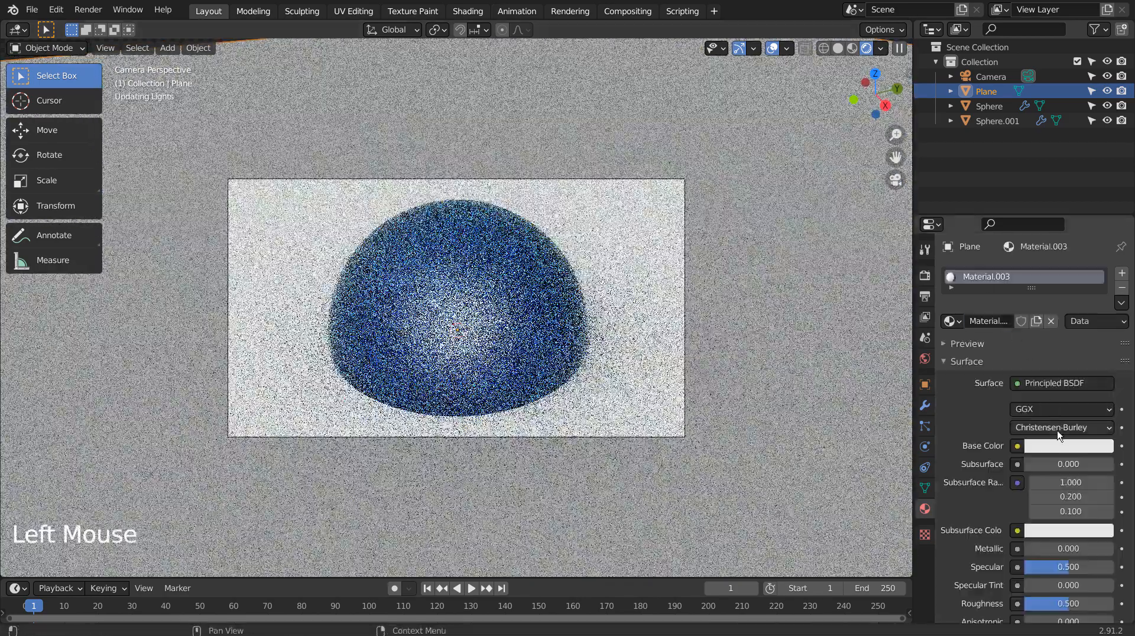
pyautogui.click(1065, 444)
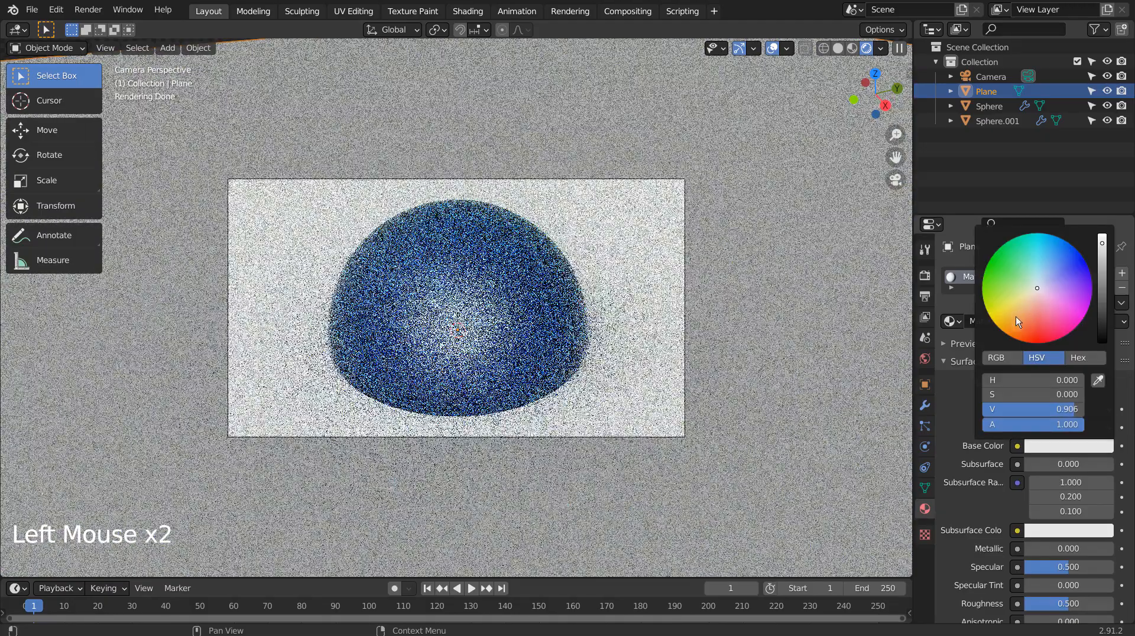
pyautogui.click(1019, 318)
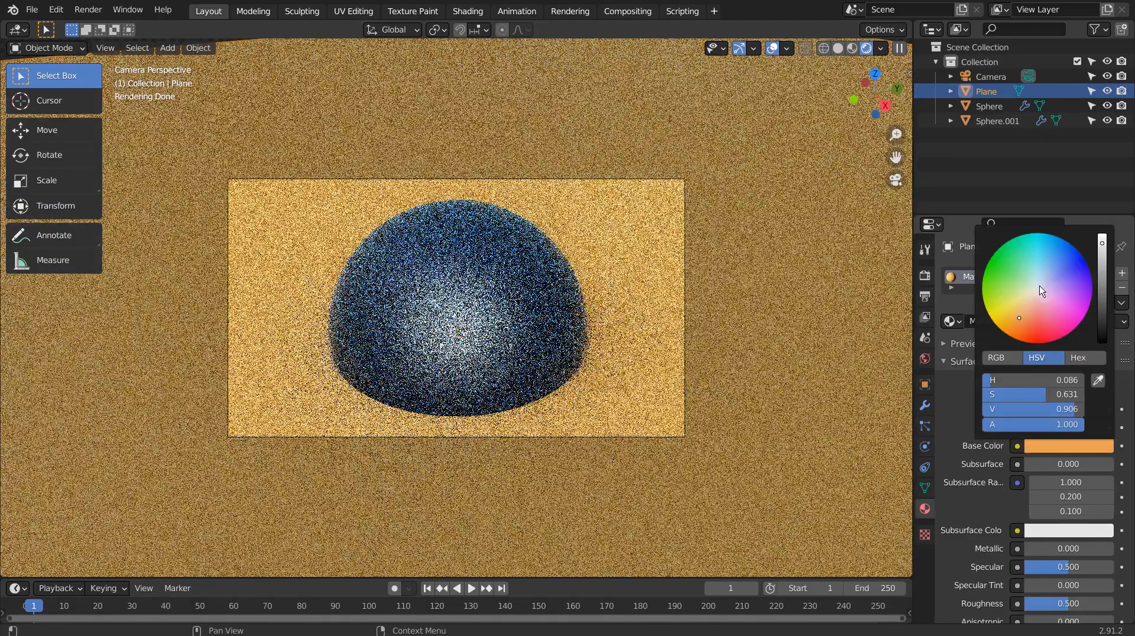
pyautogui.click(1035, 289)
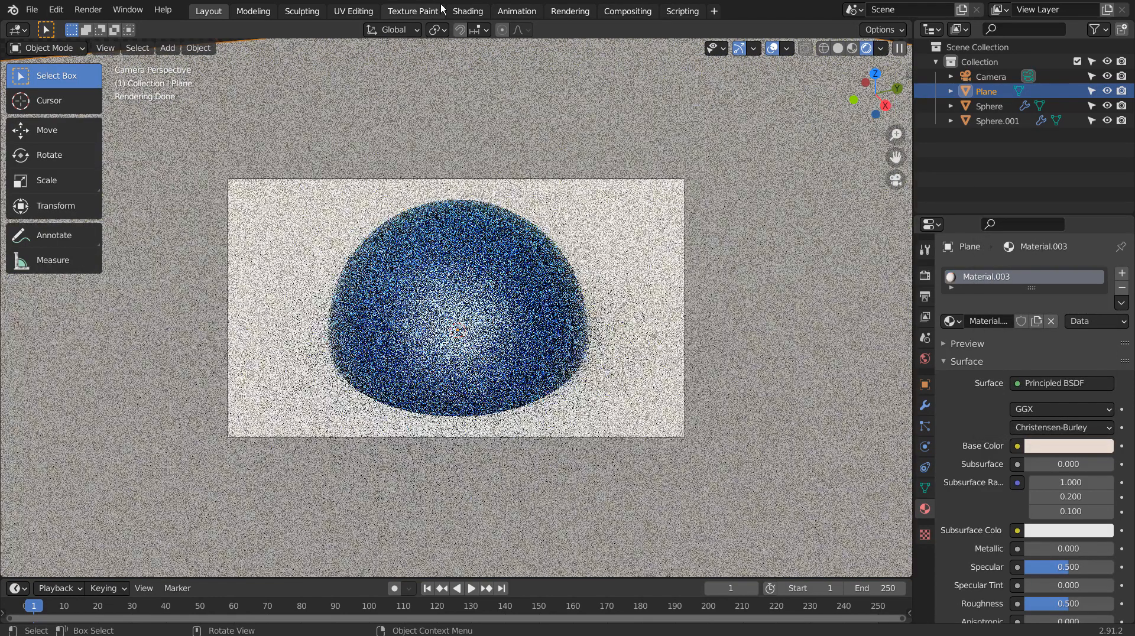
# In the Shading workspace, add a Noise Texture node to the plane's material and connect its Fac output to the Material Output's Displacement
pyautogui.click(458, 11)
pyautogui.click(316, 447)
pyautogui.hotkey('shift', 'a')
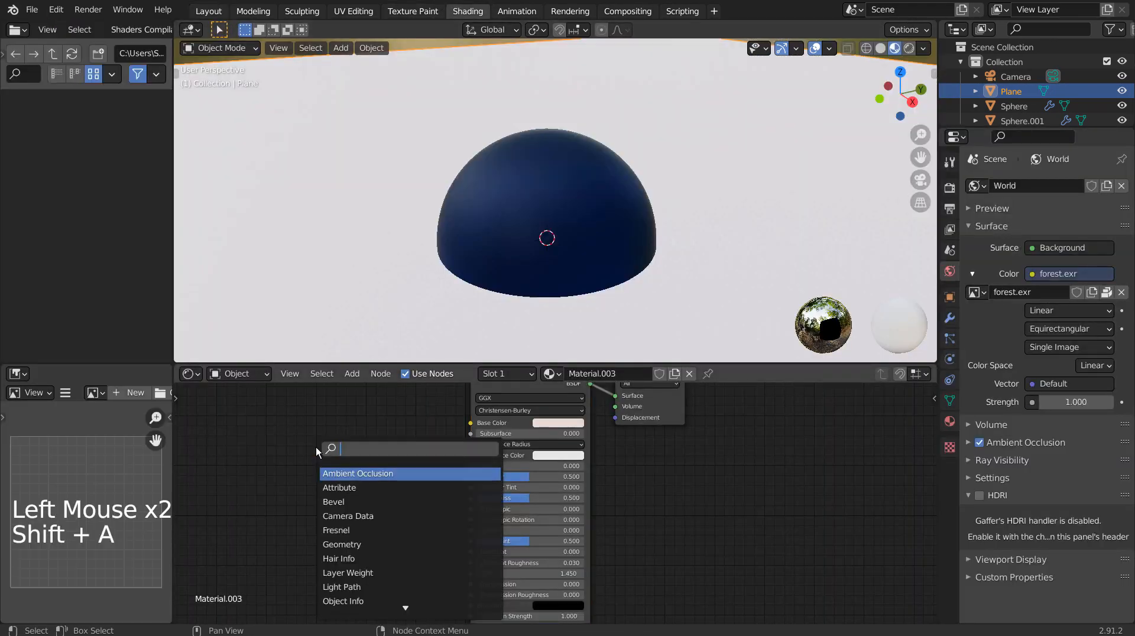
pyautogui.write('noise')
pyautogui.press('Return')
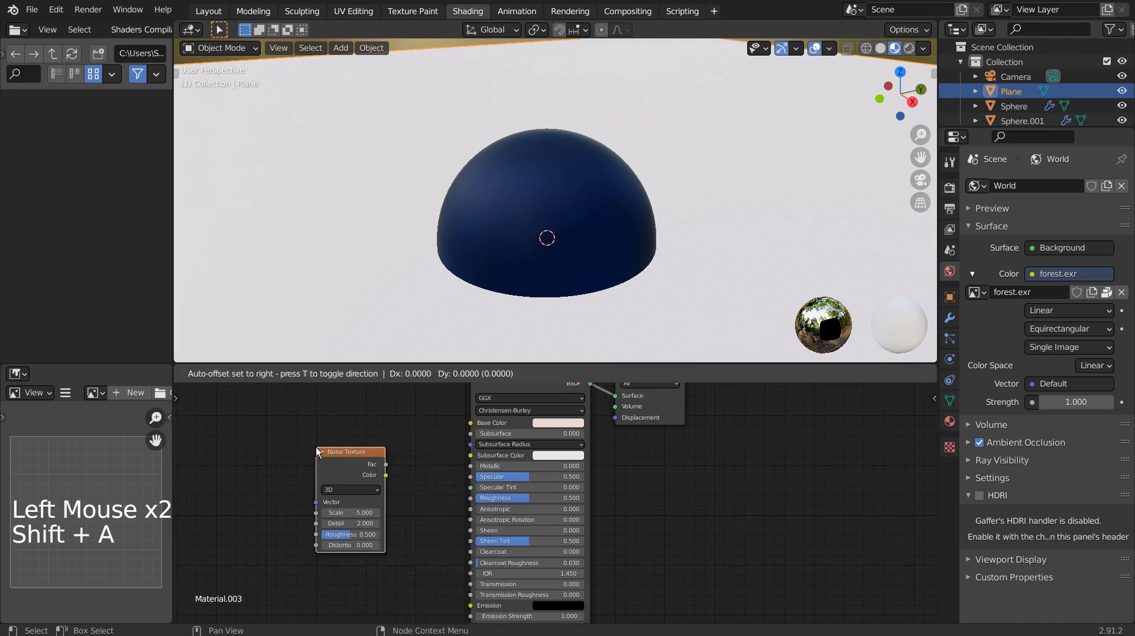
pyautogui.click(317, 451)
pyautogui.moveTo(386, 465); pyautogui.dragTo(604, 426)
# Set the Noise Texture's scale to 206 and its detail to 6
pyautogui.doubleClick(358, 512)
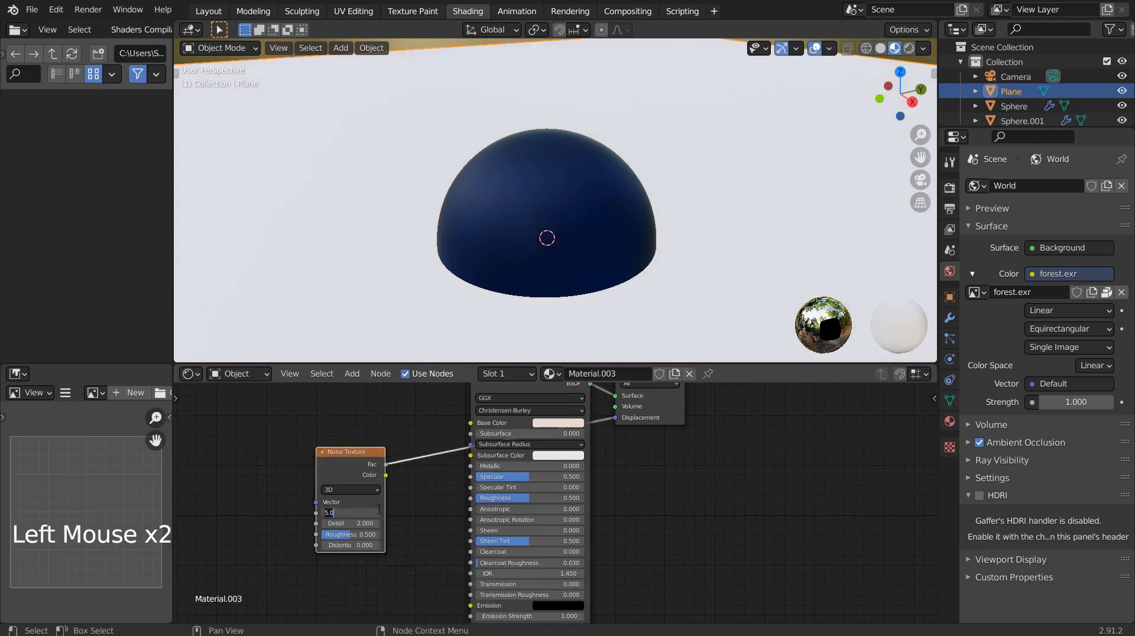
pyautogui.click(356, 522)
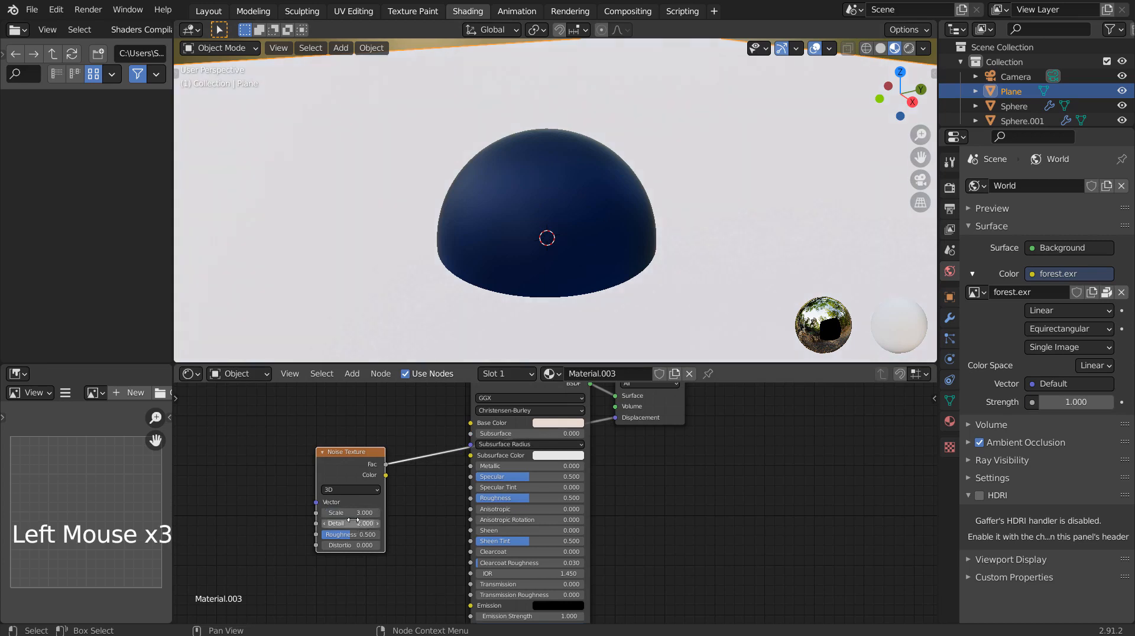
pyautogui.click(350, 513)
pyautogui.click(359, 513)
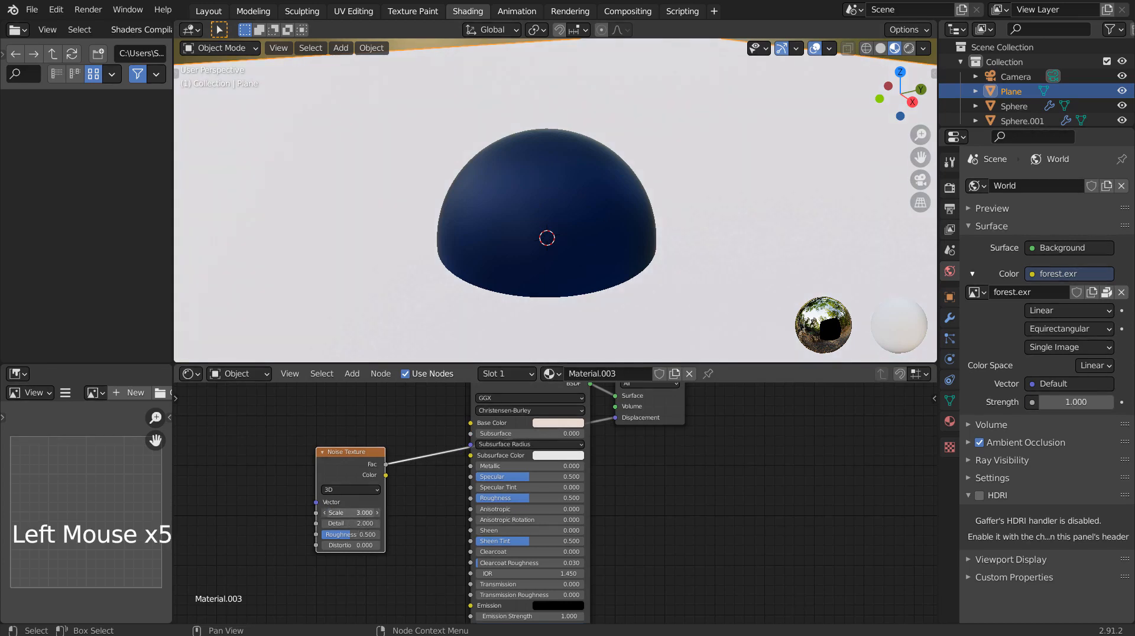
pyautogui.moveTo(360, 512); pyautogui.dragTo(451, 512)
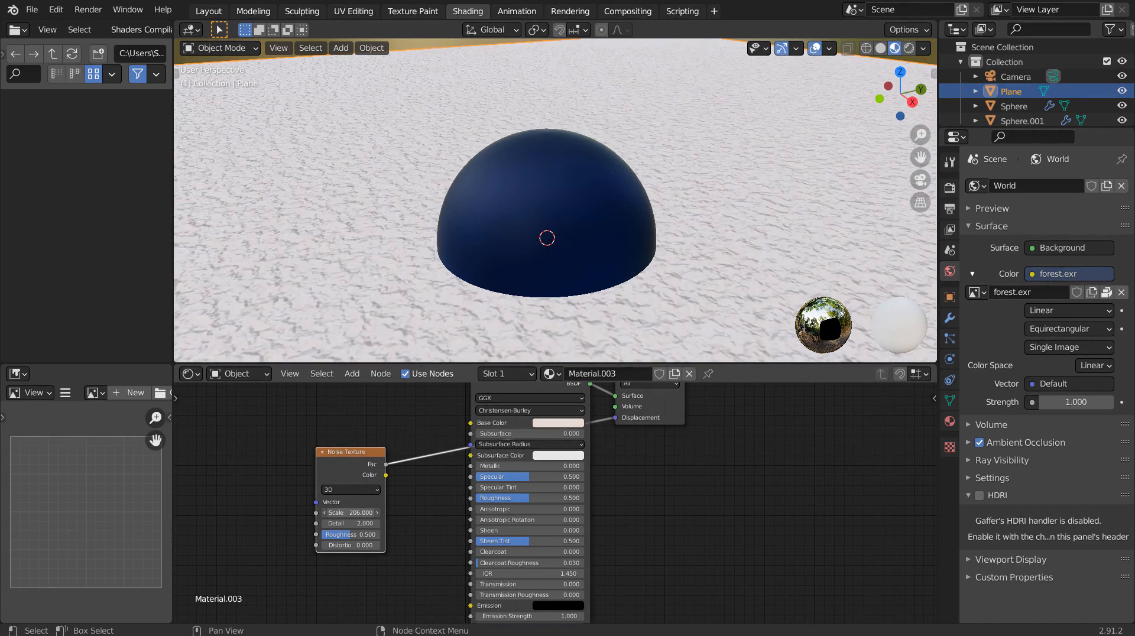
pyautogui.moveTo(349, 524); pyautogui.dragTo(370, 524)
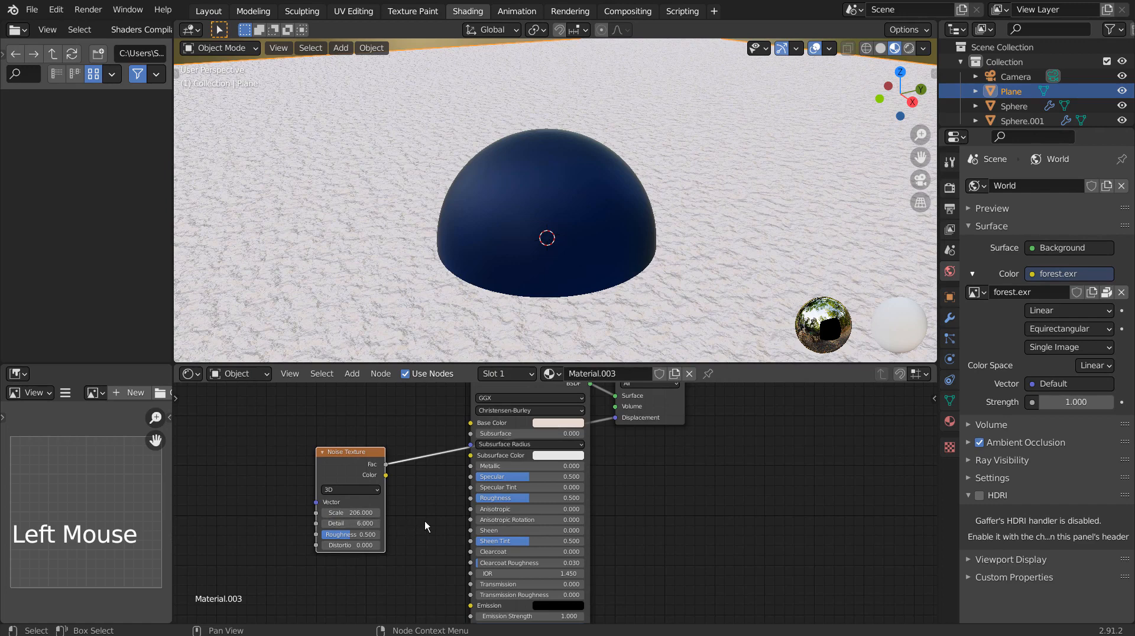
# Try pink and pale cyan base colors on the plane's material, and settle on dark green with hue 0.250, saturation 0.476 and value 0.333
pyautogui.click(557, 423)
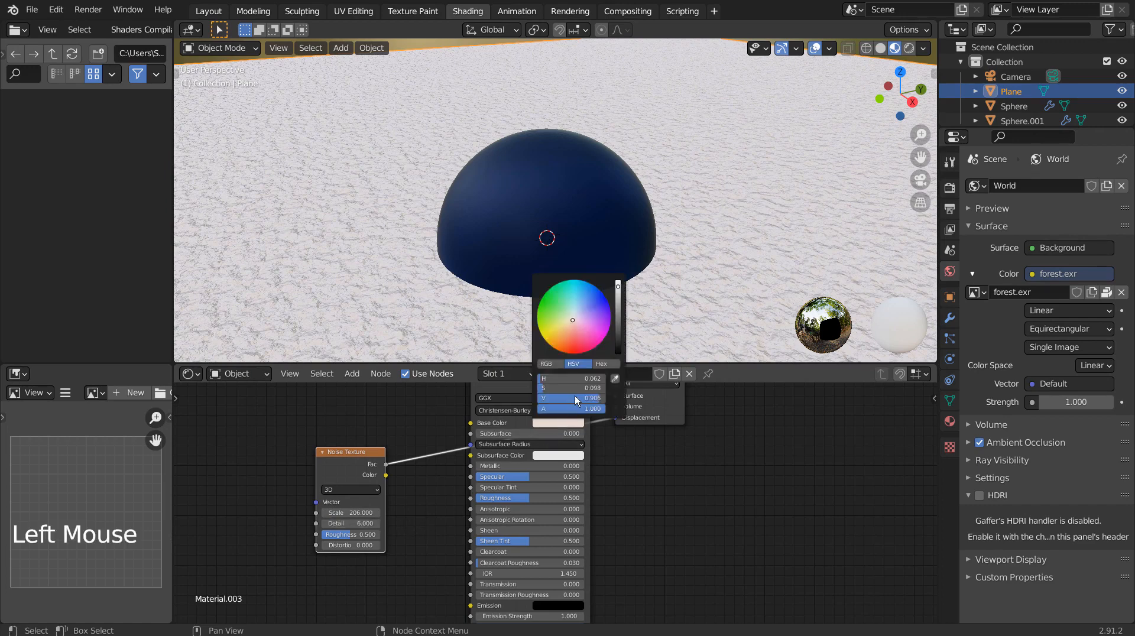
pyautogui.click(577, 308)
pyautogui.click(583, 321)
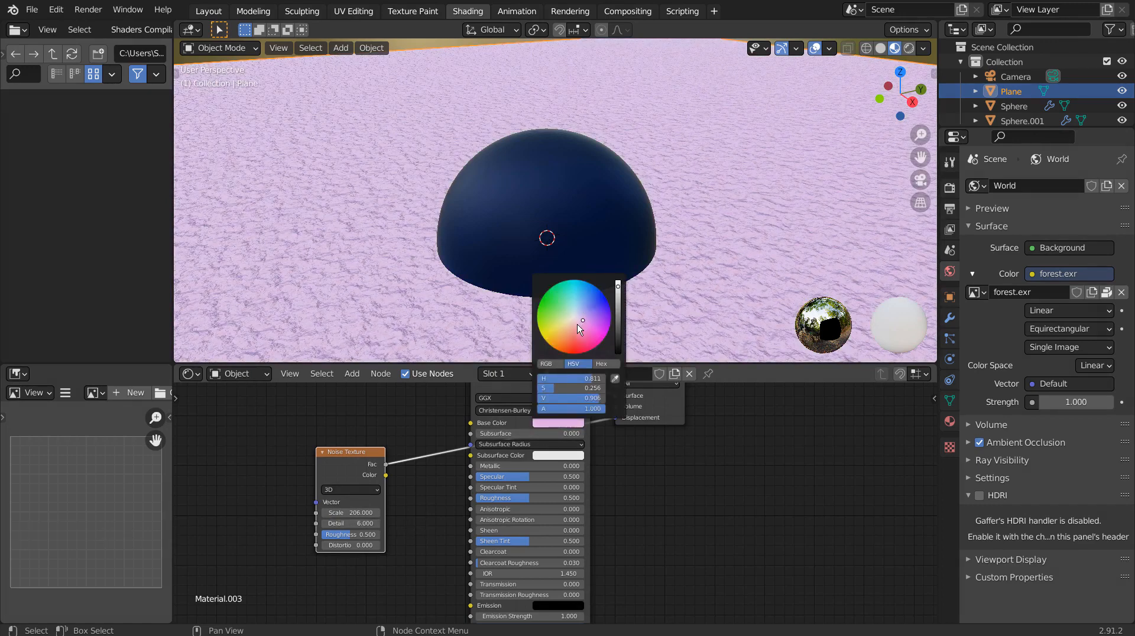
pyautogui.click(571, 313)
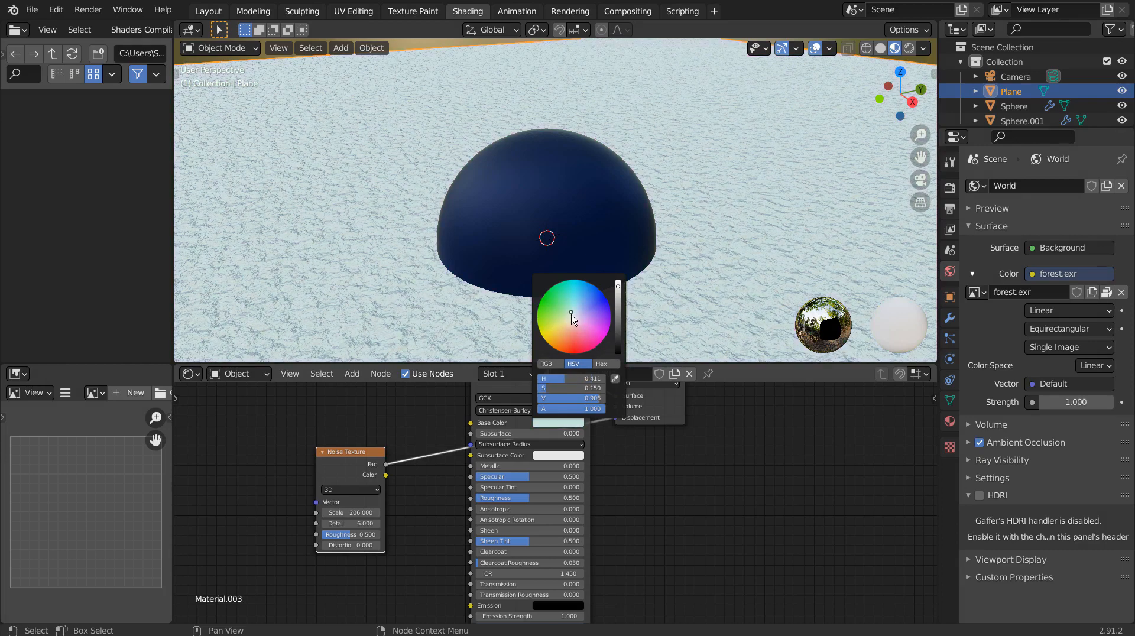
pyautogui.click(556, 317)
pyautogui.click(618, 319)
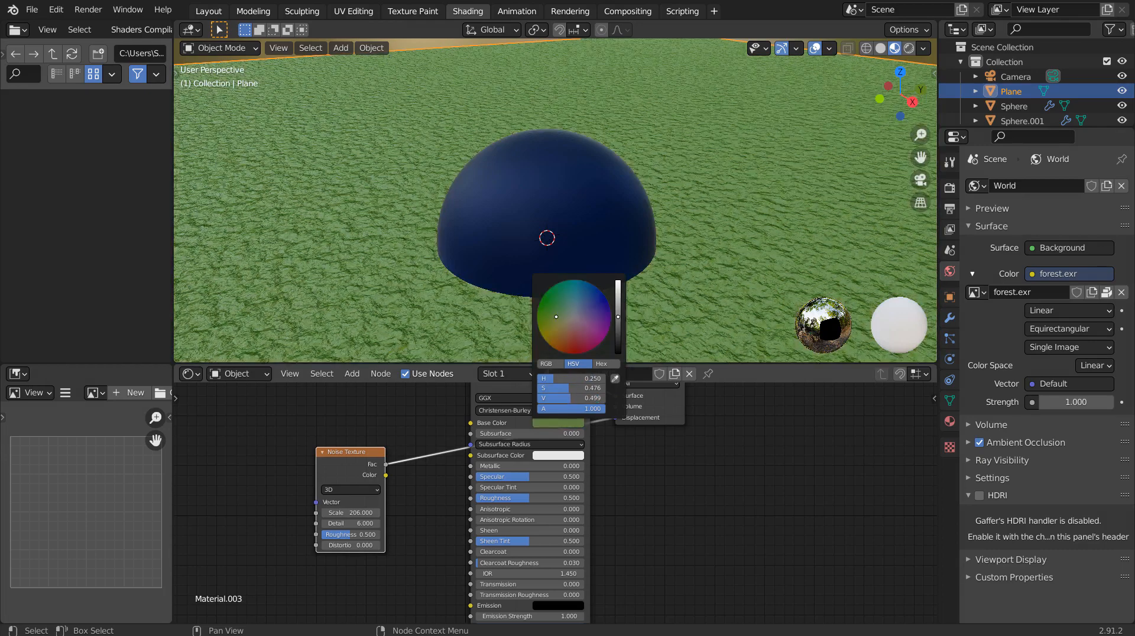
pyautogui.click(618, 329)
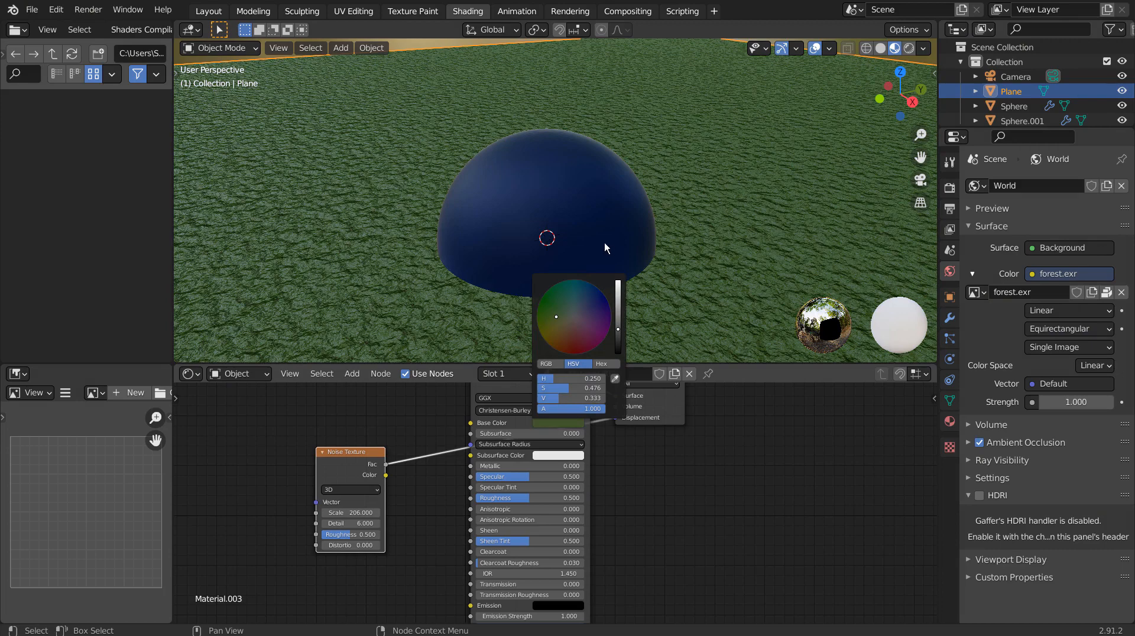
# Switch the viewport to rendered shading and inspect the orb on the green ground, selecting the outer sphere and then the plane
pyautogui.click(912, 48)
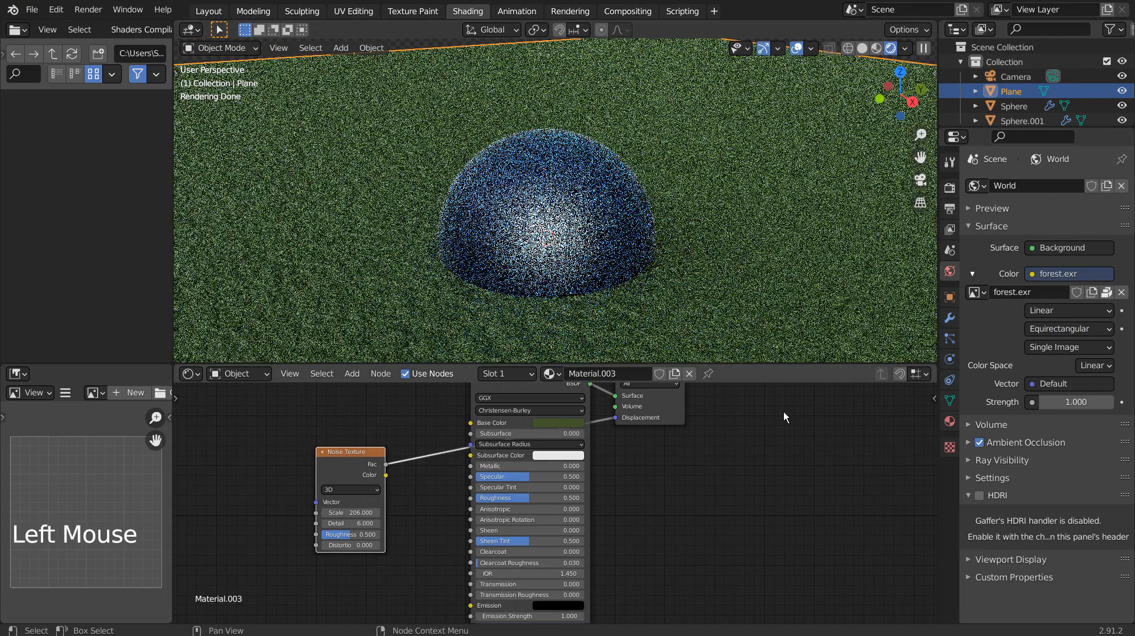
pyautogui.click(782, 412)
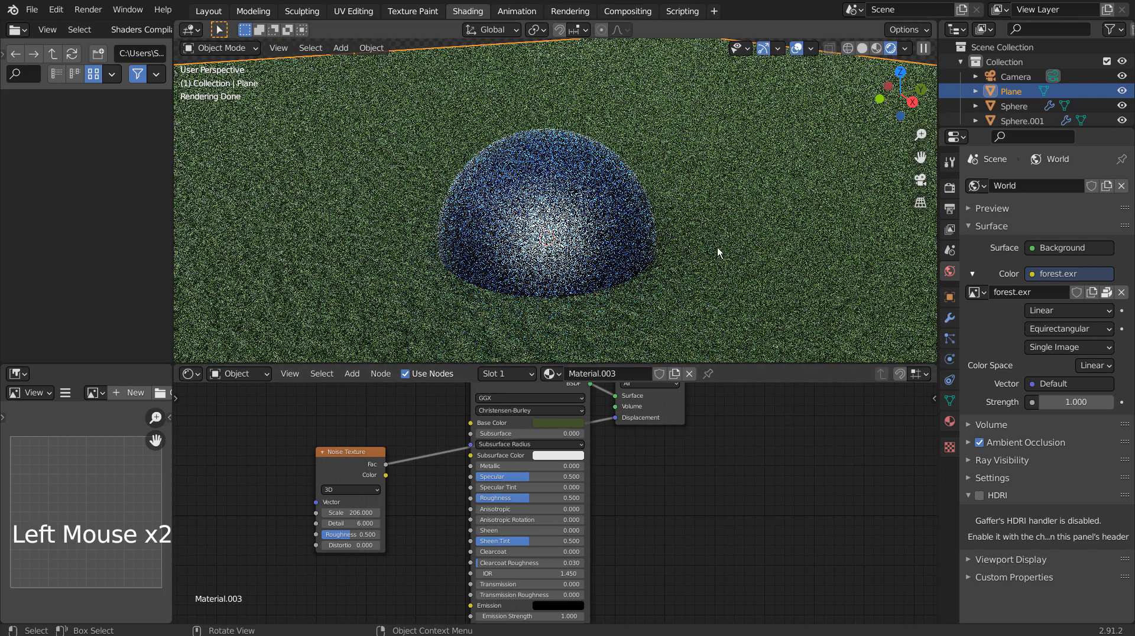
pyautogui.click(598, 214)
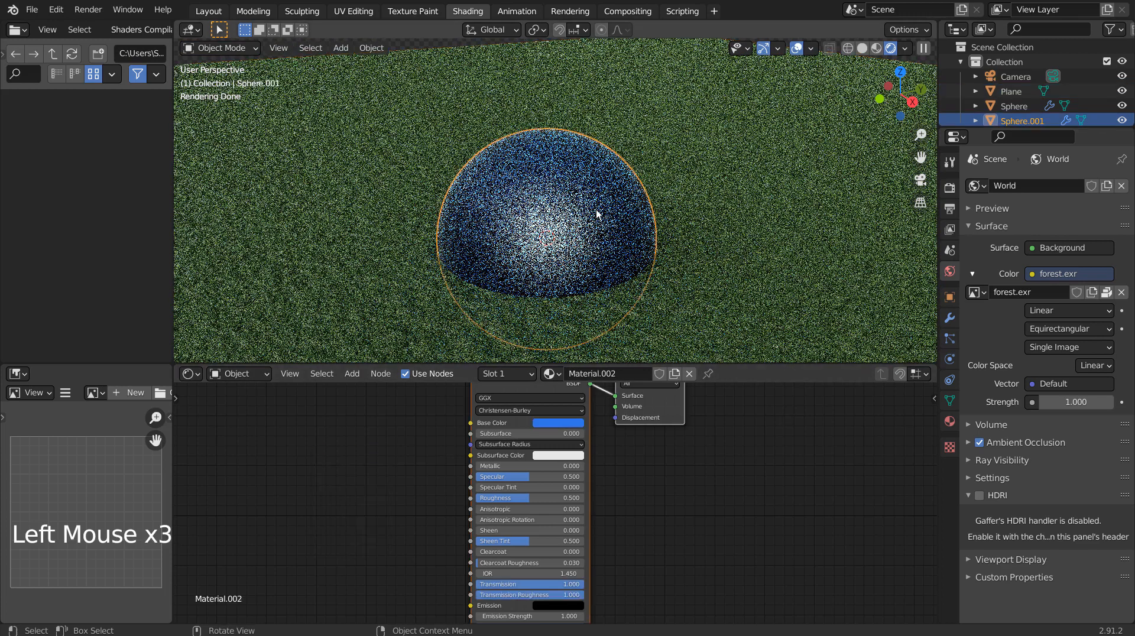
pyautogui.click(740, 242)
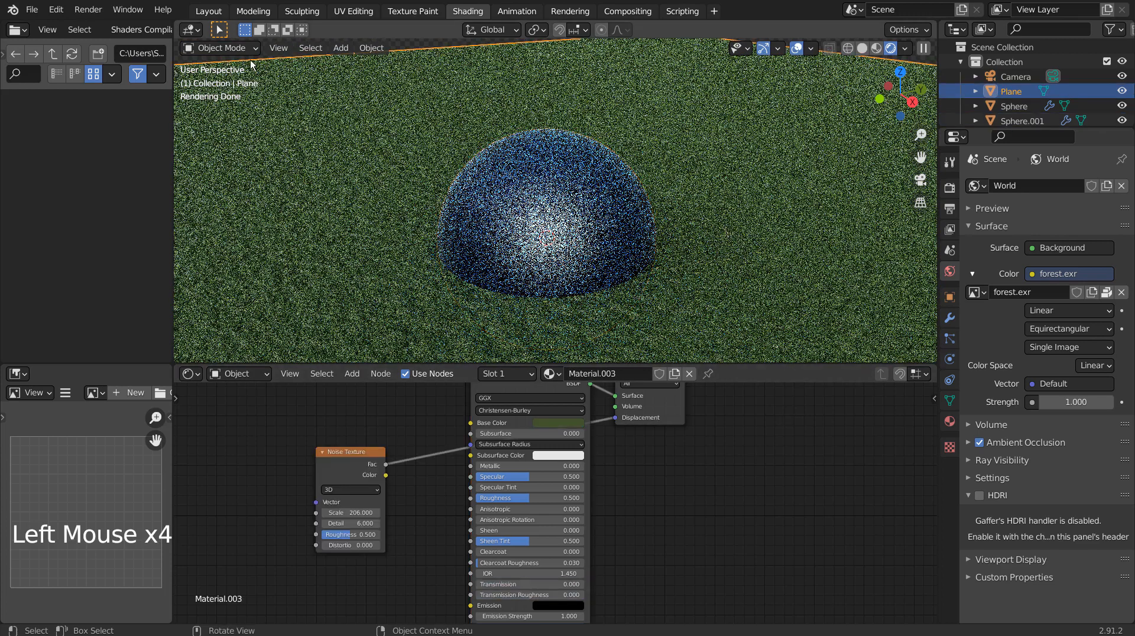
# Return to the Layout workspace and replace the world's forest.exr background color with a Sky Texture
pyautogui.click(209, 11)
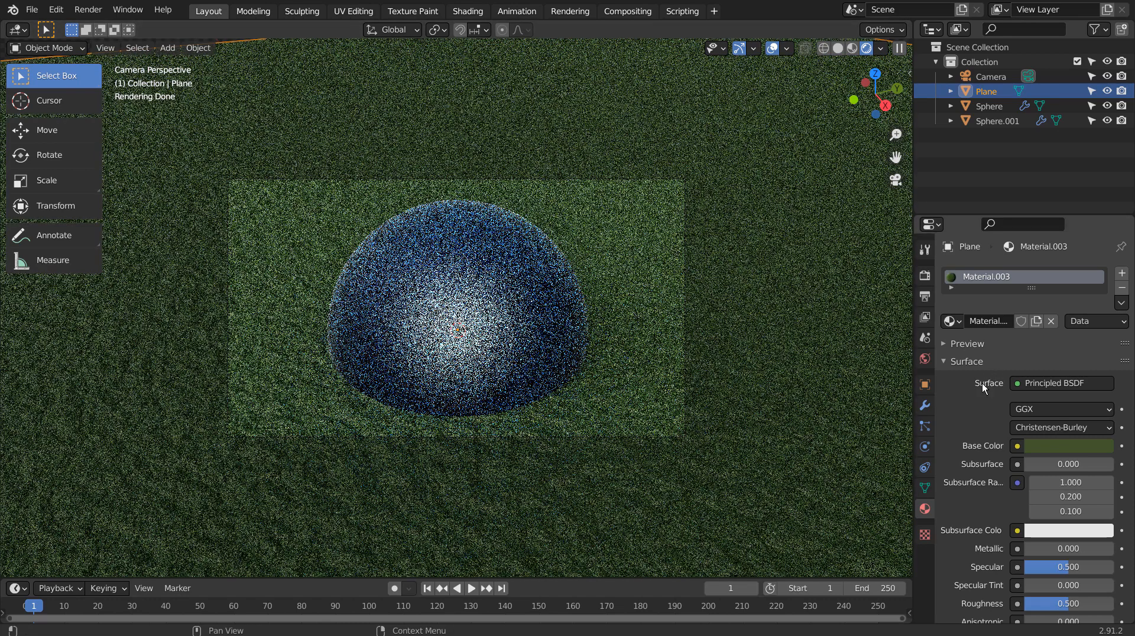
pyautogui.click(925, 361)
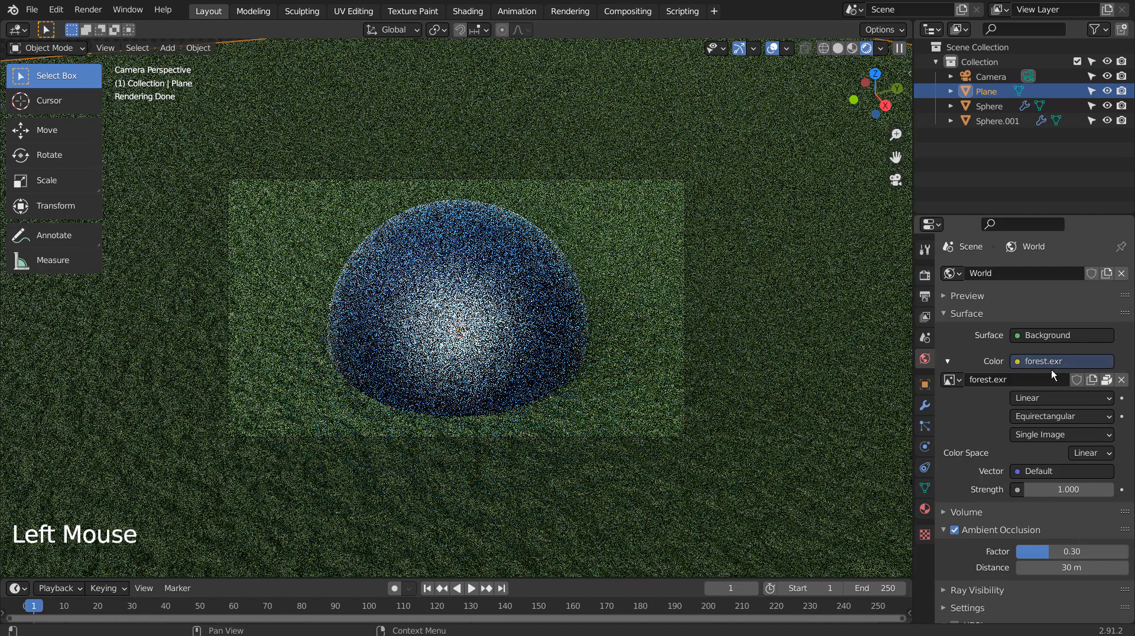
pyautogui.click(1029, 361)
pyautogui.click(729, 524)
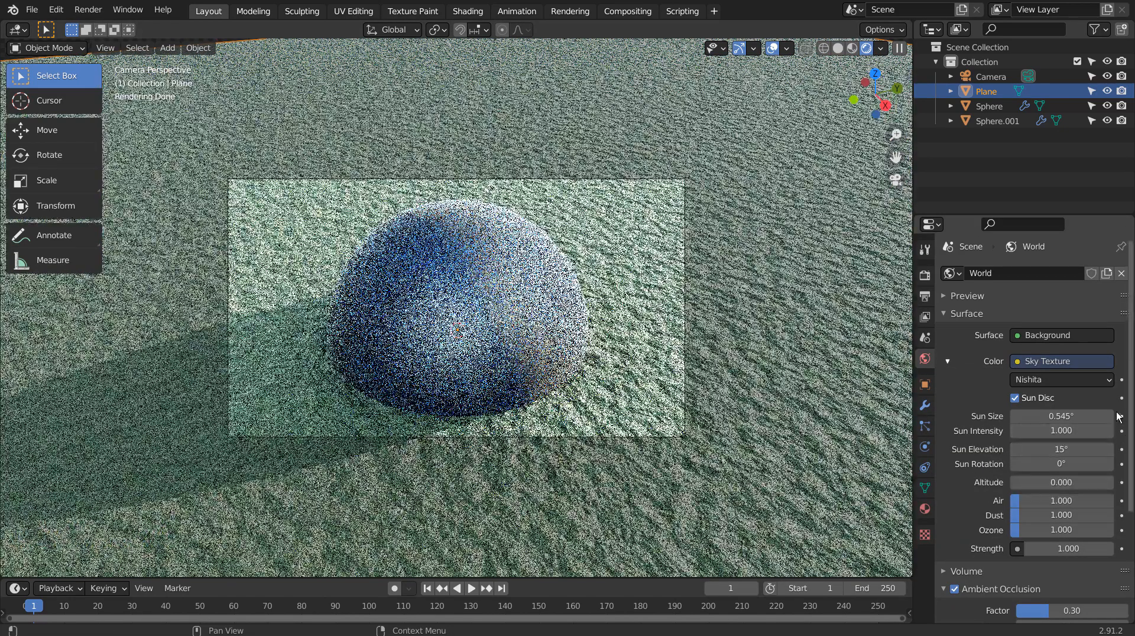
# Set the Sky Texture's sun intensity to 0.1 and the world background's strength to 0.1
pyautogui.click(1074, 430)
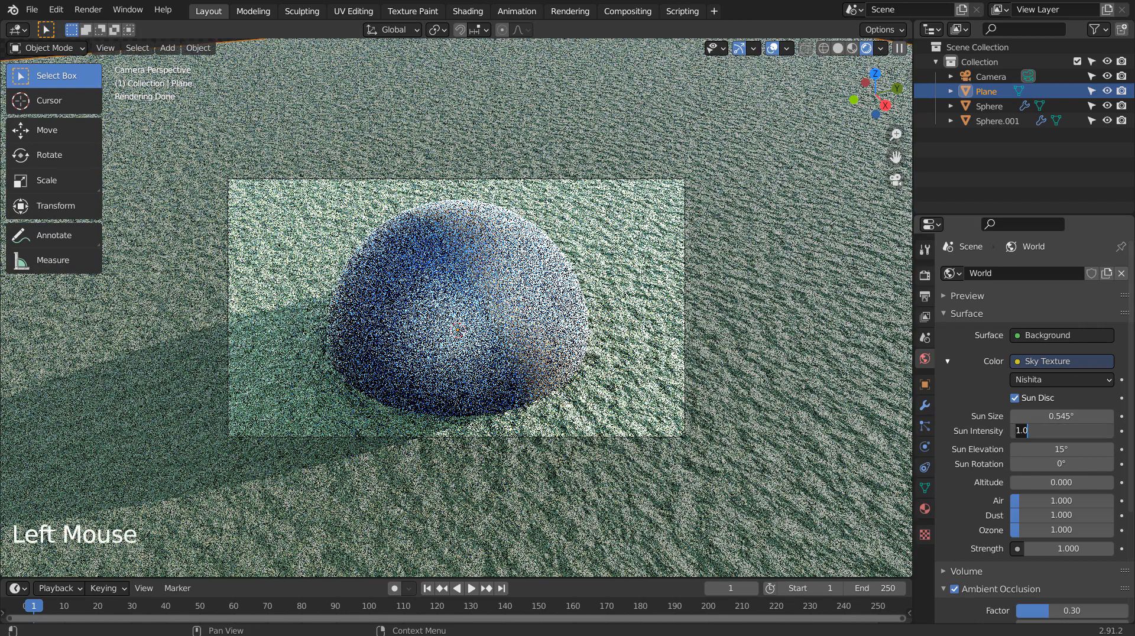
pyautogui.write('.1')
pyautogui.press('Return')
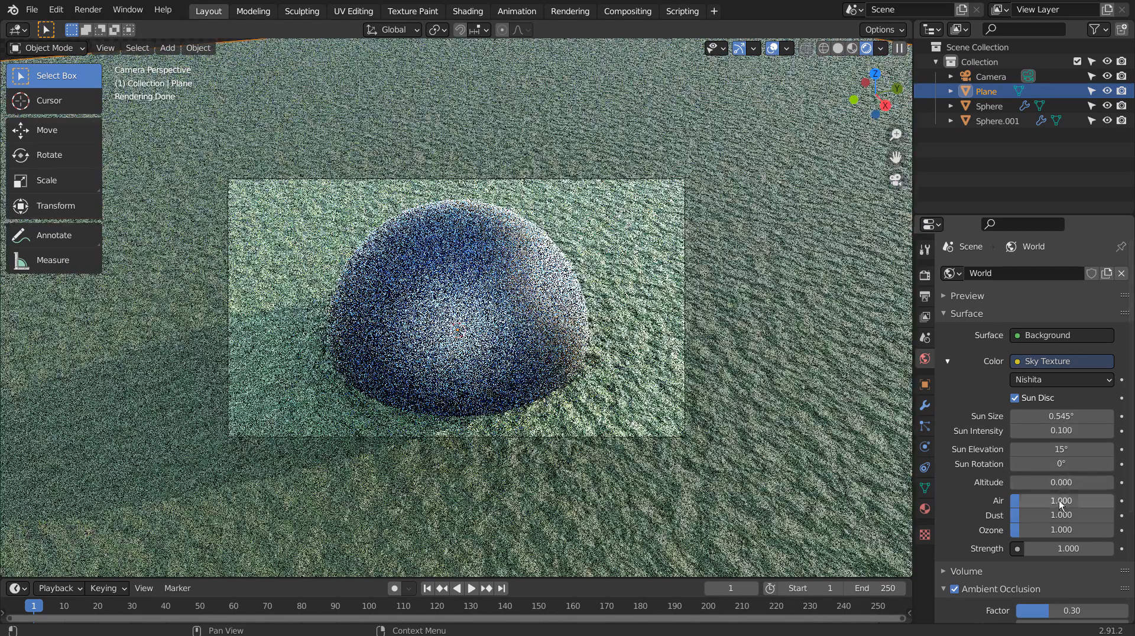
pyautogui.click(1058, 549)
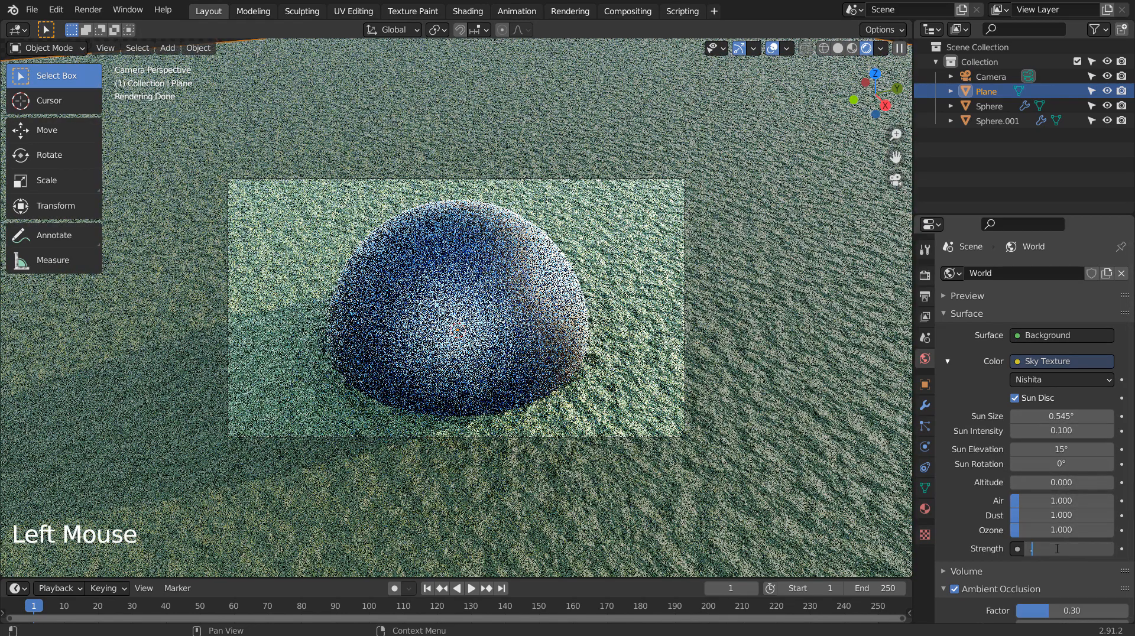
pyautogui.write('.1')
pyautogui.press('Return')
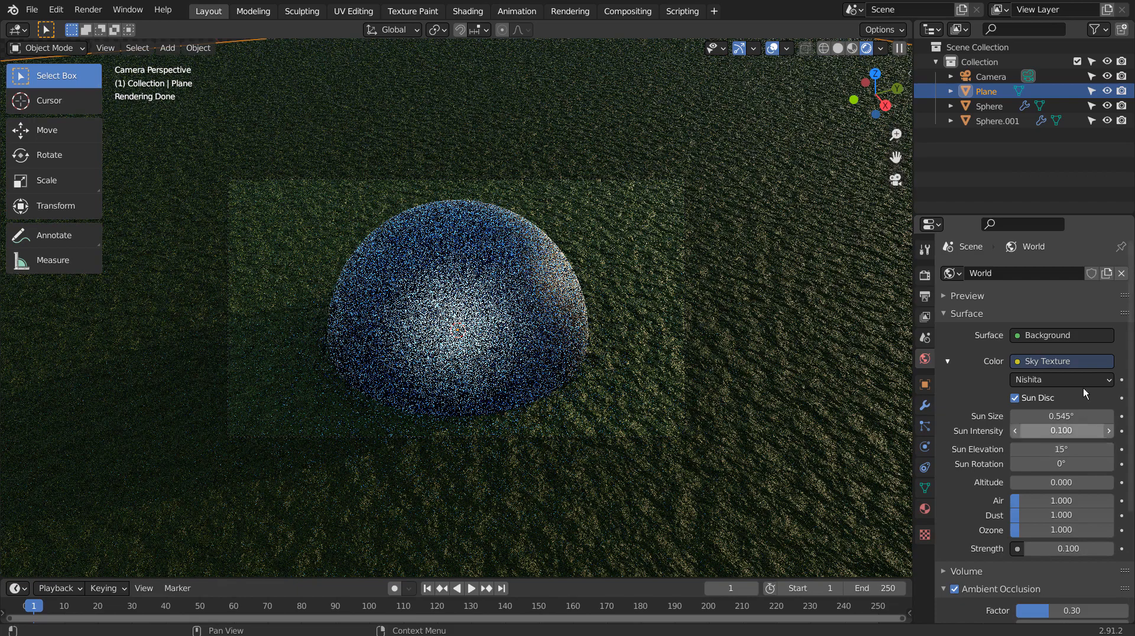
# Try yellow and peach emission colors on the inner sphere's material, and settle on near-white
pyautogui.click(1000, 106)
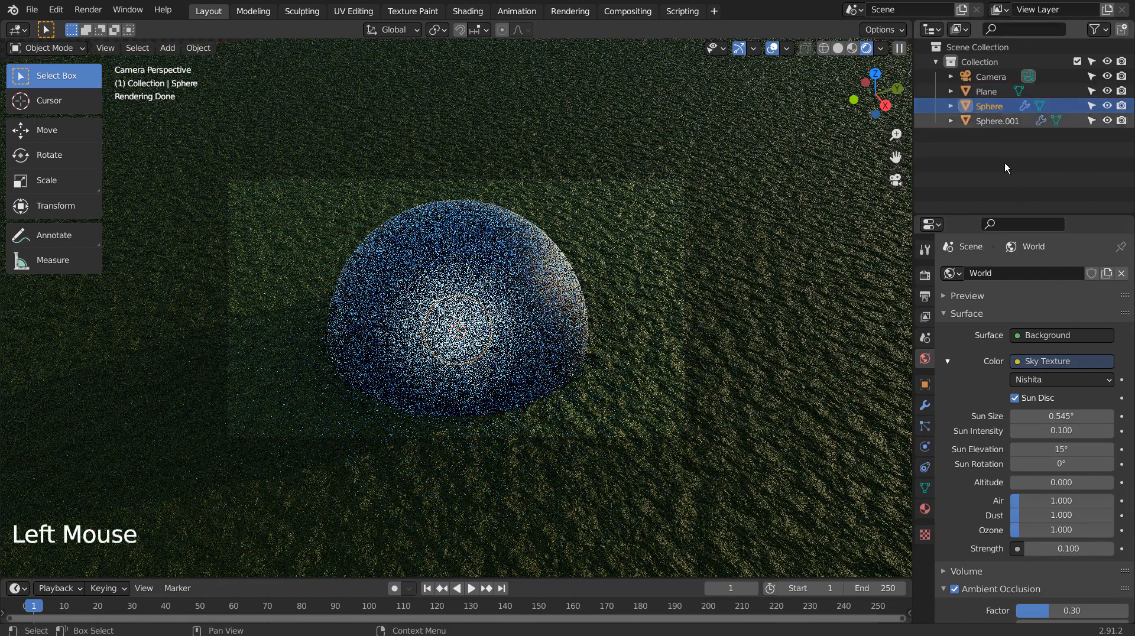
pyautogui.click(926, 509)
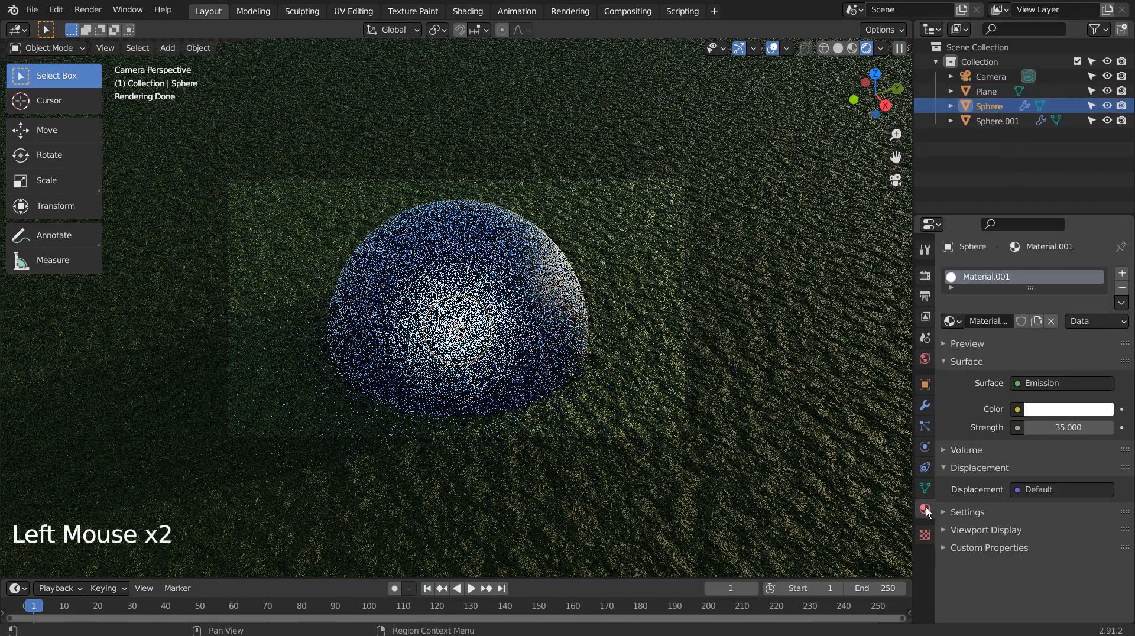
pyautogui.click(1071, 409)
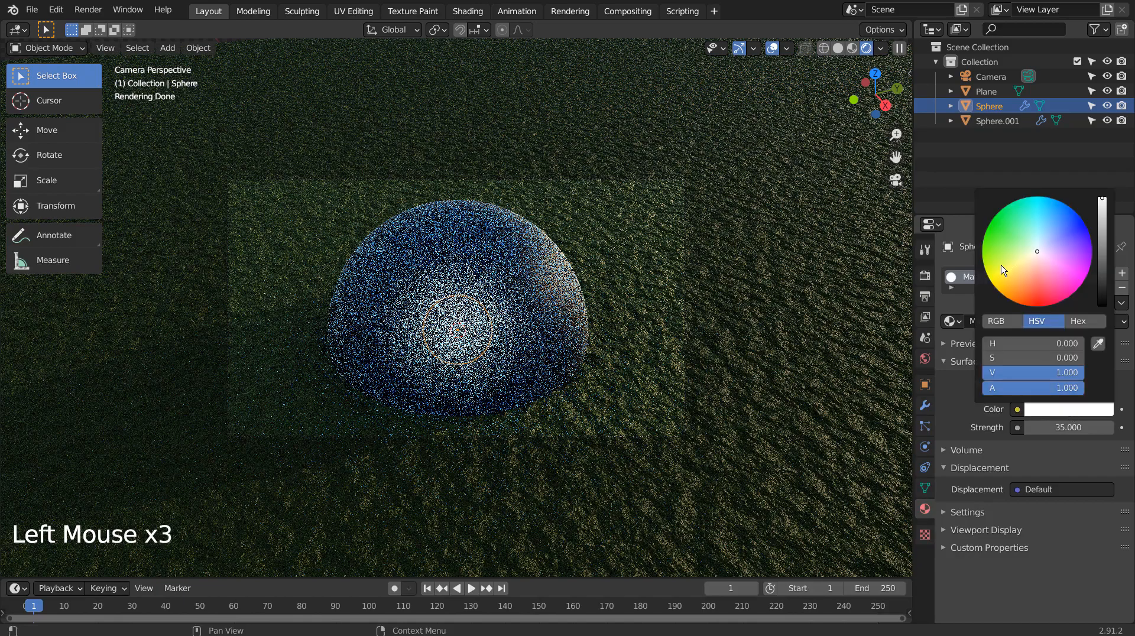
pyautogui.click(990, 276)
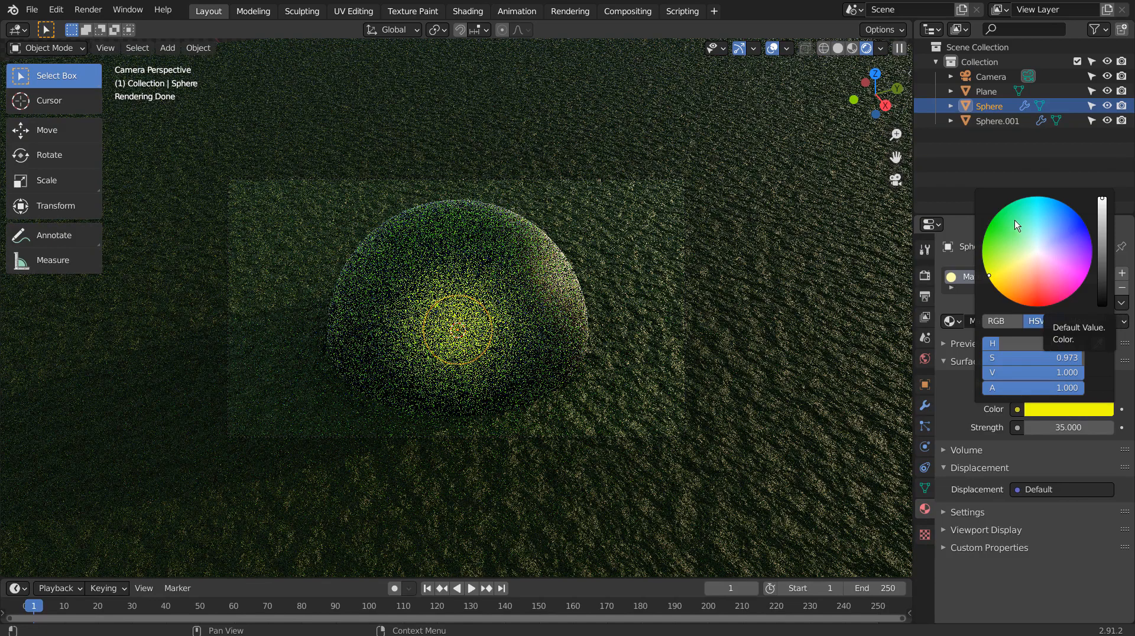
pyautogui.click(1029, 273)
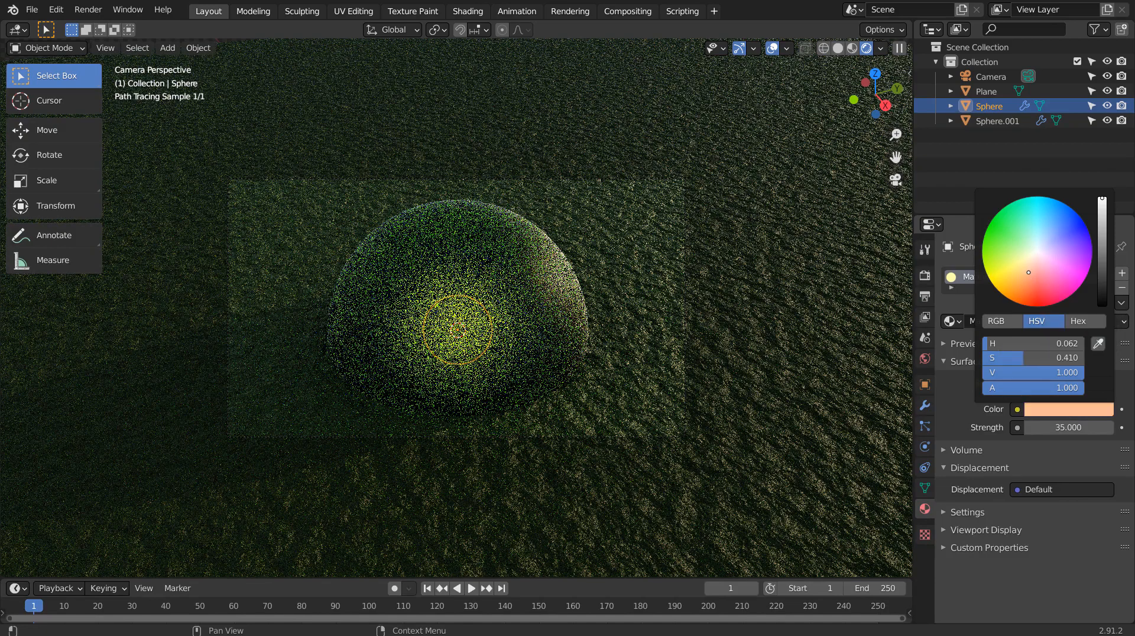
pyautogui.click(1036, 252)
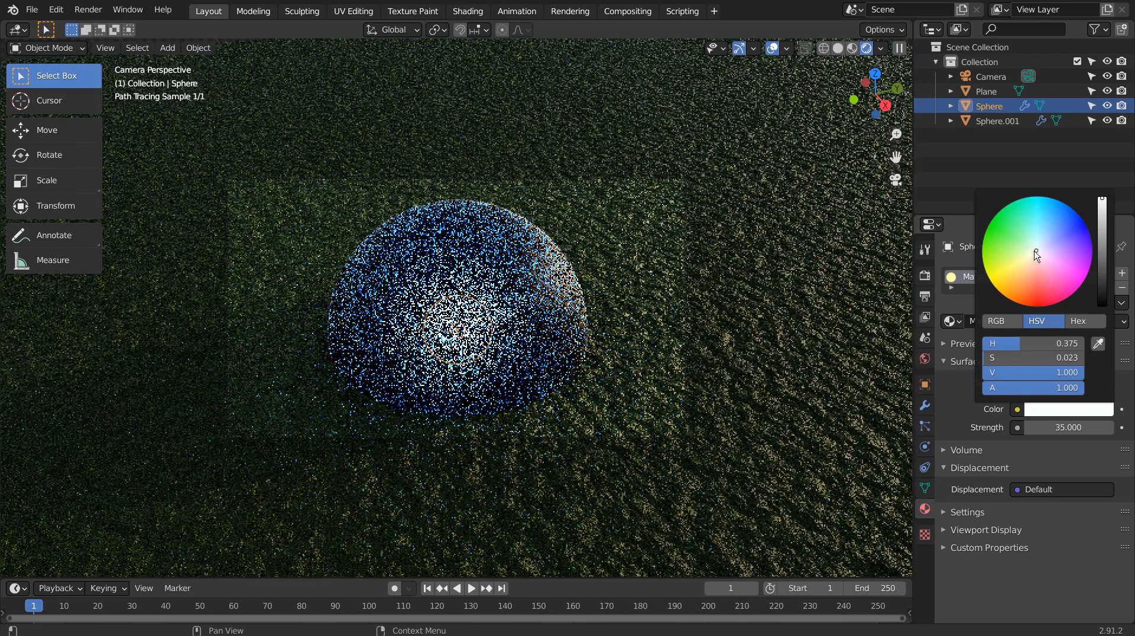
pyautogui.click(998, 274)
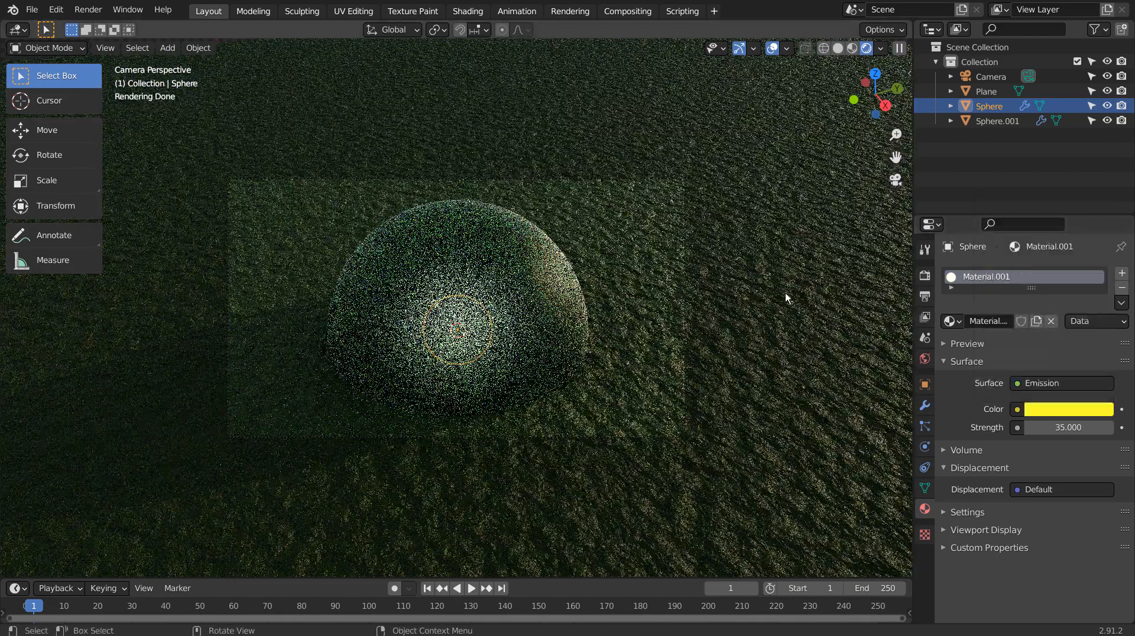
pyautogui.click(1045, 410)
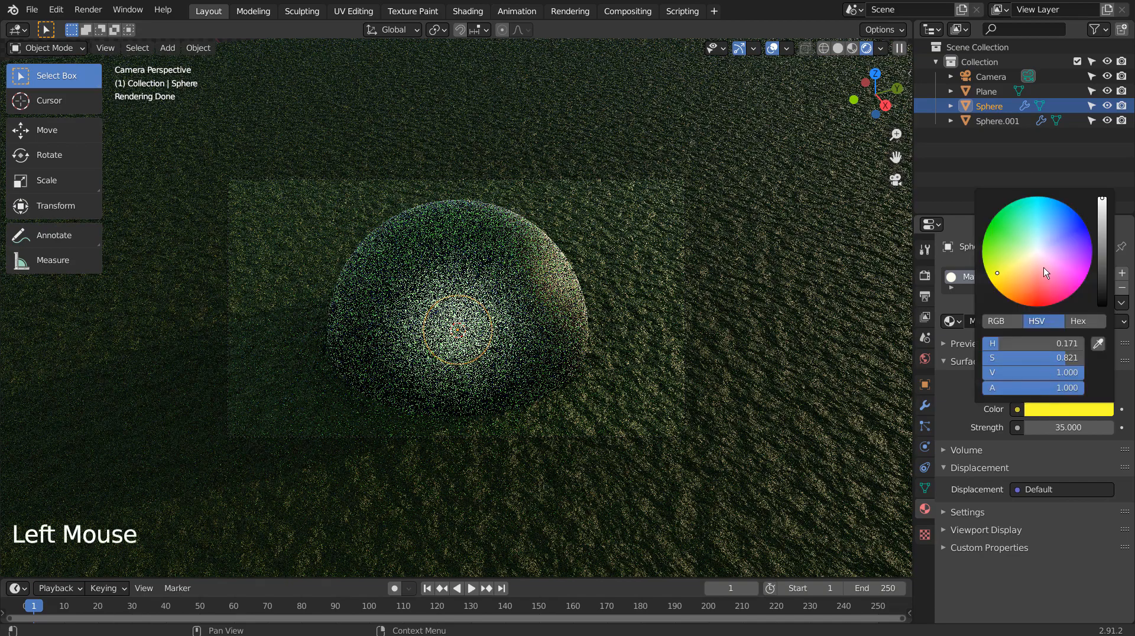
pyautogui.click(1039, 250)
# Try an emission strength of 255 on the inner sphere's material, settle on 5, and select the ground plane
pyautogui.doubleClick(1069, 428)
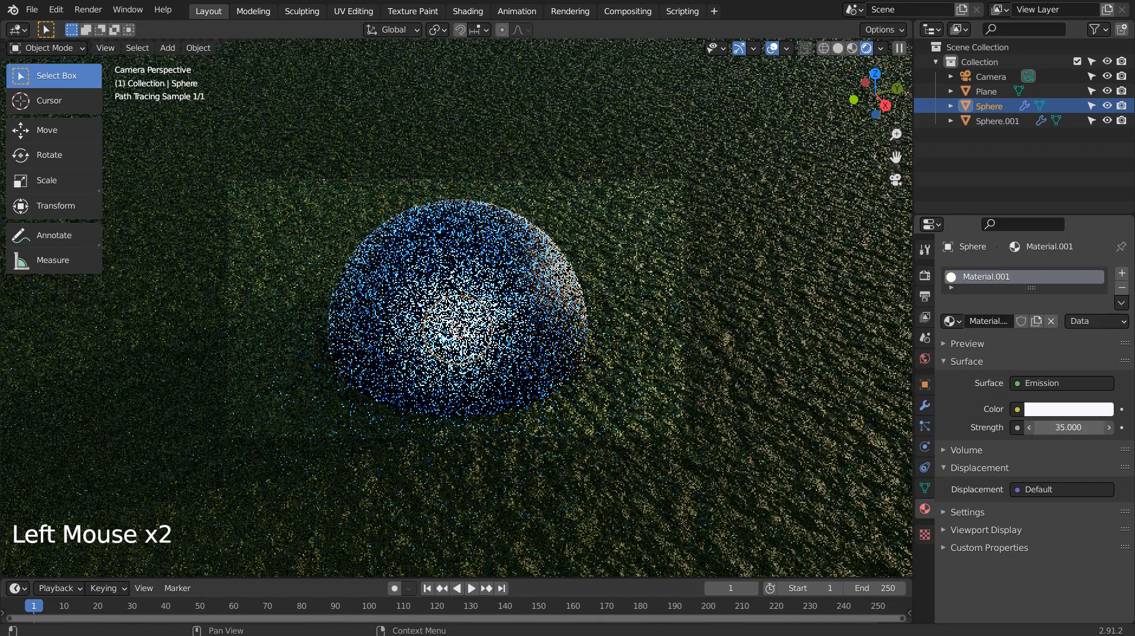
pyautogui.write('255')
pyautogui.press('Return')
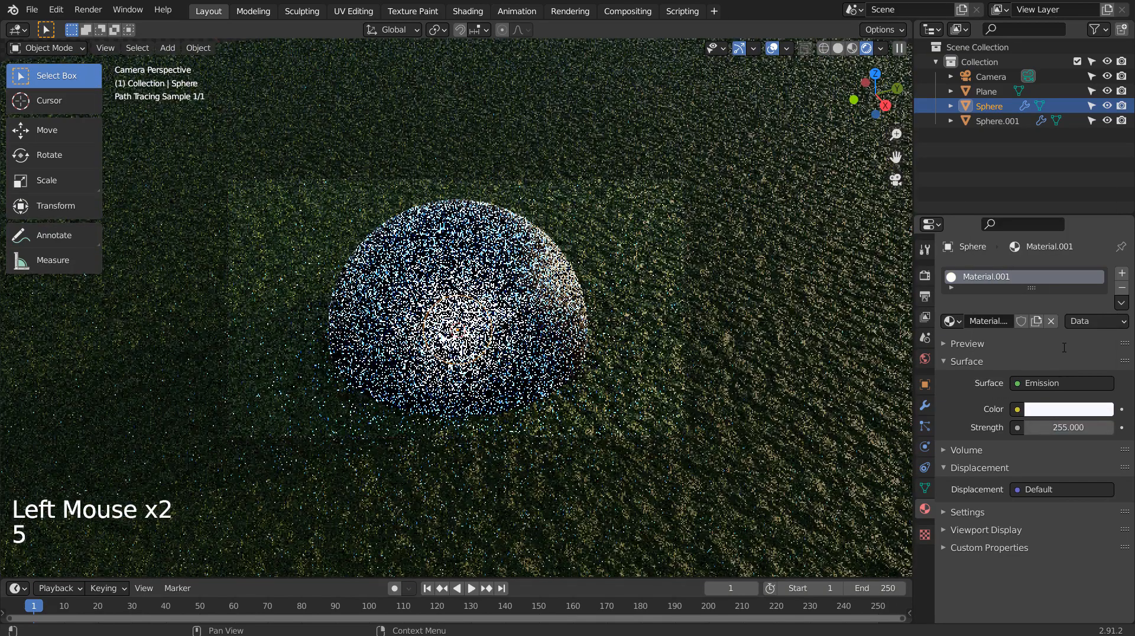
pyautogui.click(1070, 428)
pyautogui.write('5')
pyautogui.press('Return')
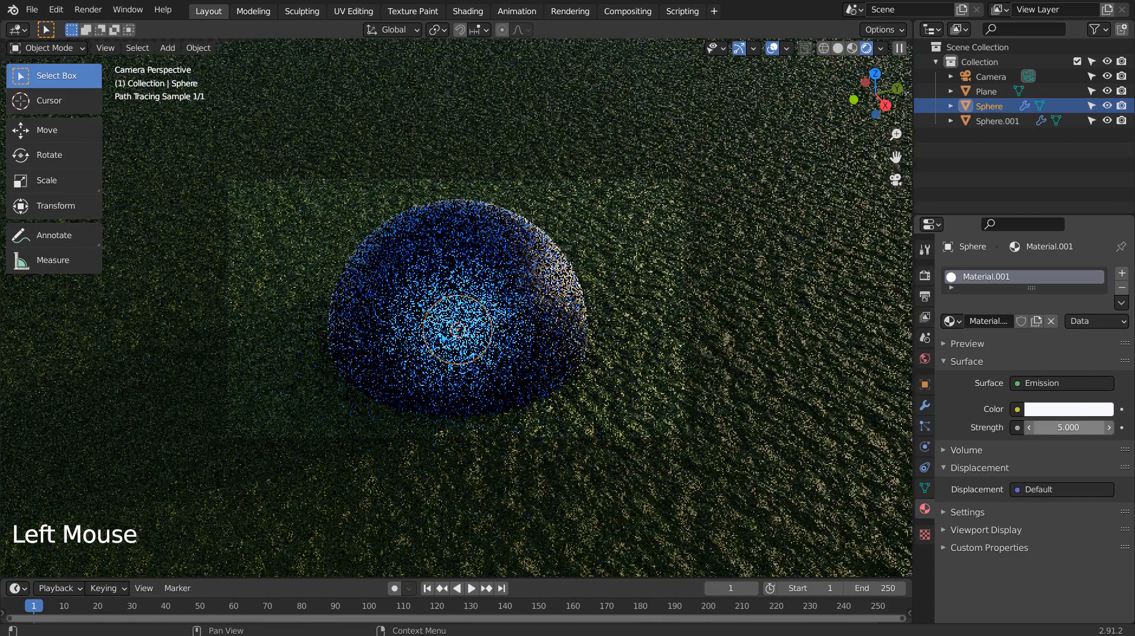
pyautogui.click(729, 284)
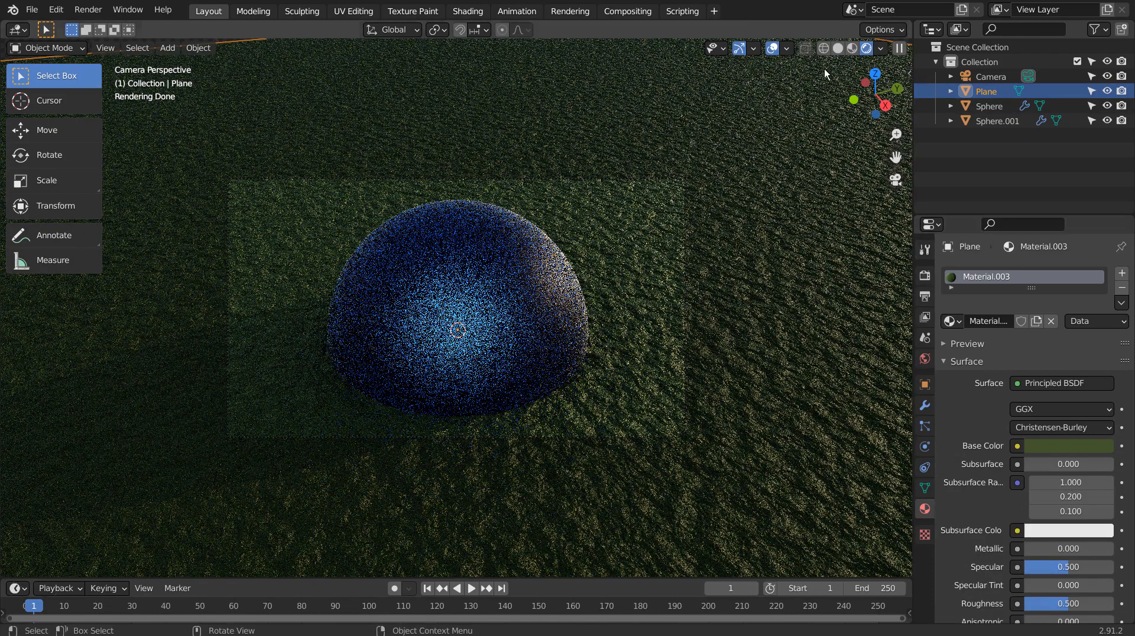
# Disable the scene's compositing nodes in the Compositing workspace and return to the Layout workspace
pyautogui.click(615, 10)
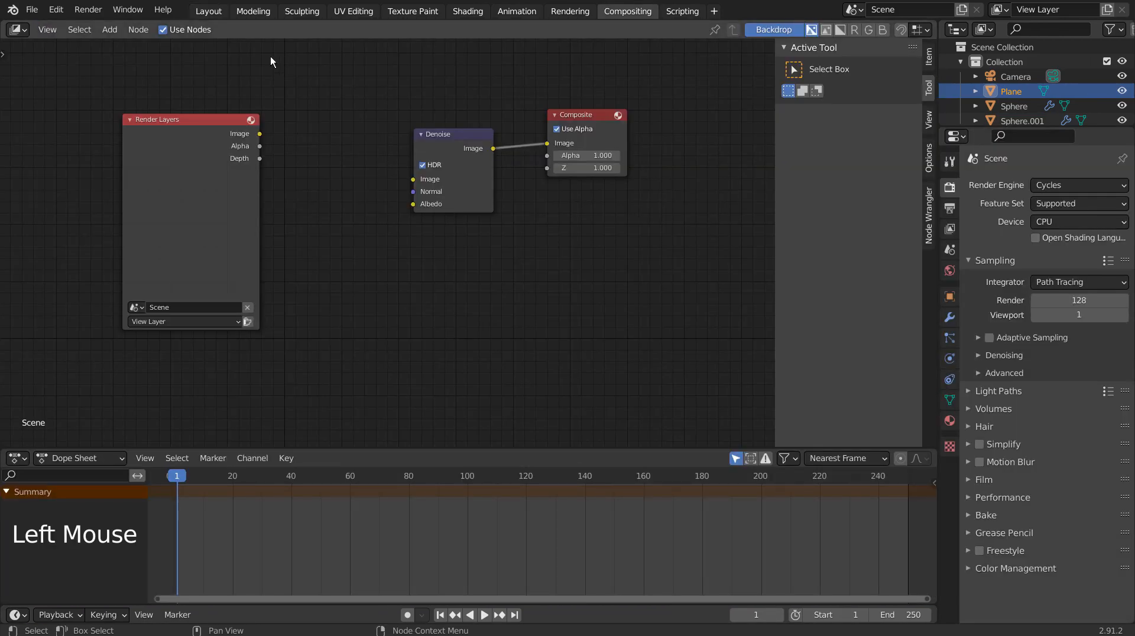
pyautogui.click(171, 29)
pyautogui.click(208, 11)
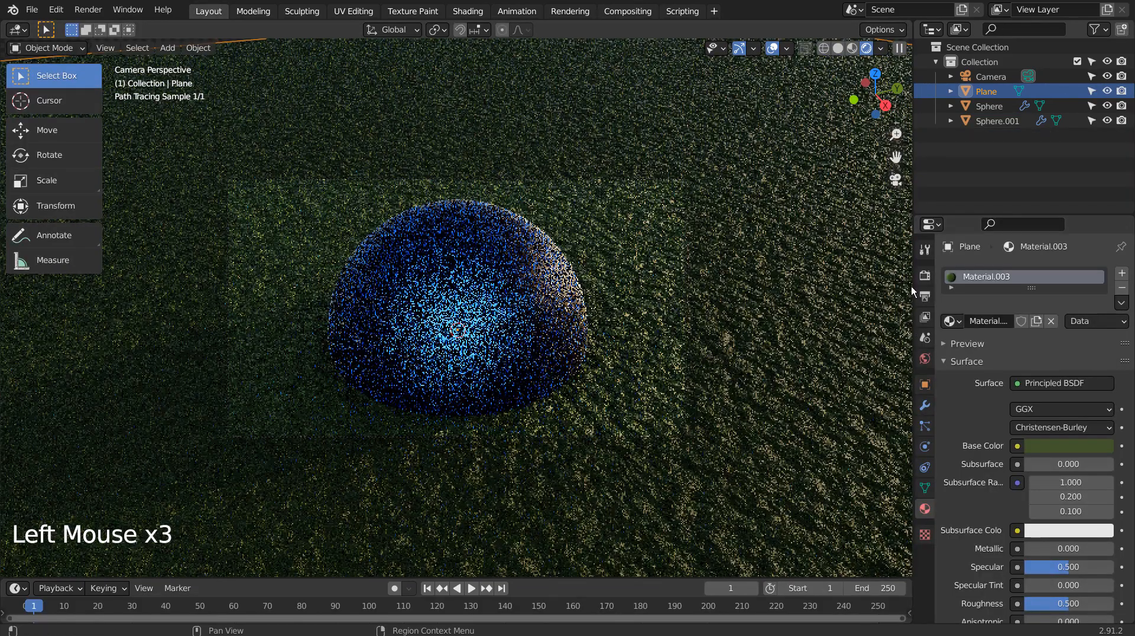
# Set the Cycles render sample count to 32
pyautogui.click(922, 276)
pyautogui.click(1081, 388)
pyautogui.write('32')
pyautogui.press('Return')
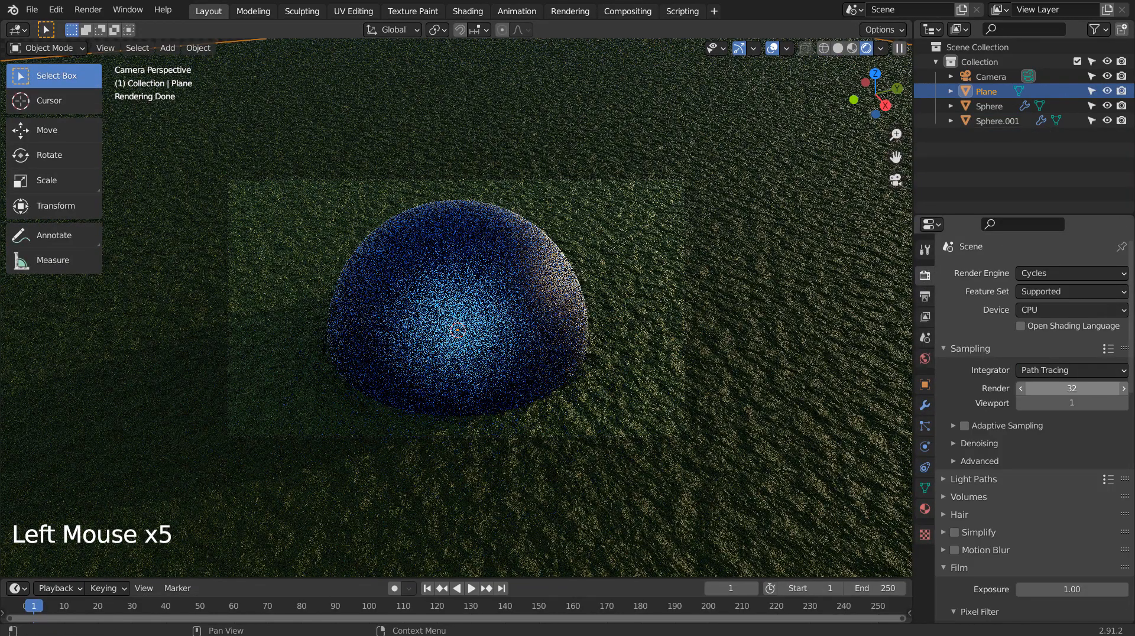
# Save the file and render the current frame from the camera, with the viewport switched to solid shading
pyautogui.click(771, 212)
pyautogui.hotkey('ctrl', 's')
pyautogui.click(838, 48)
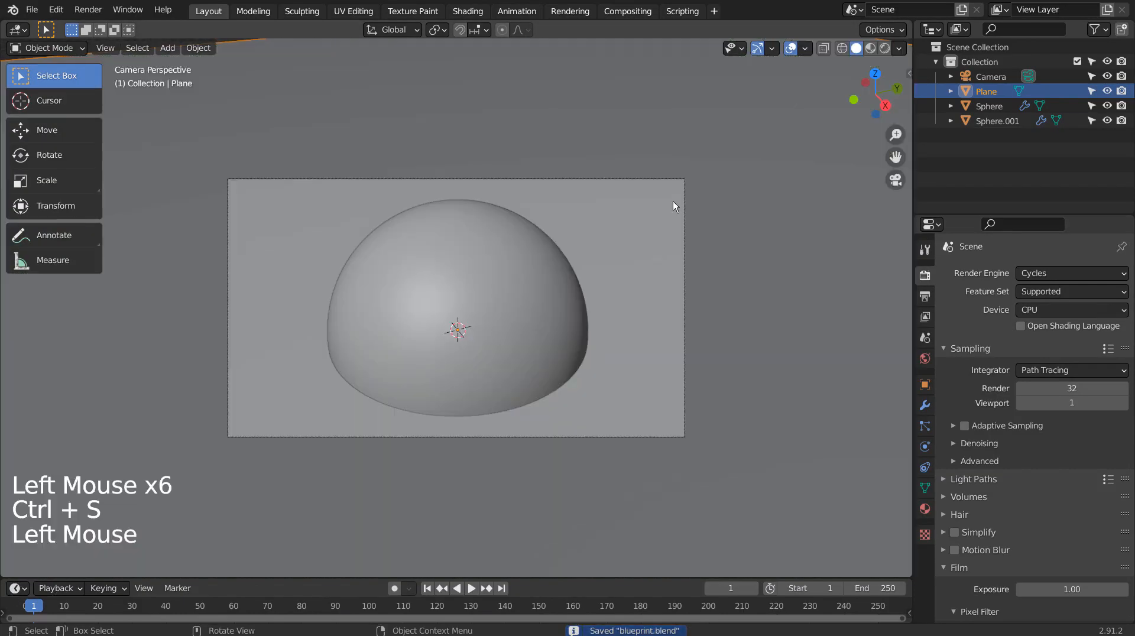
pyautogui.press('F12')
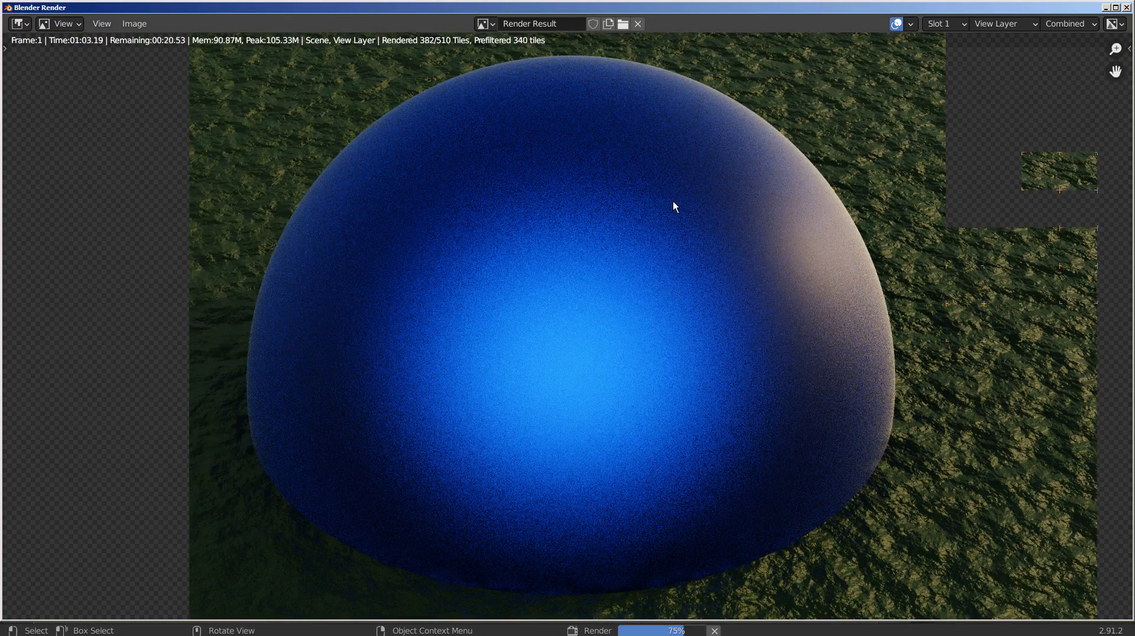